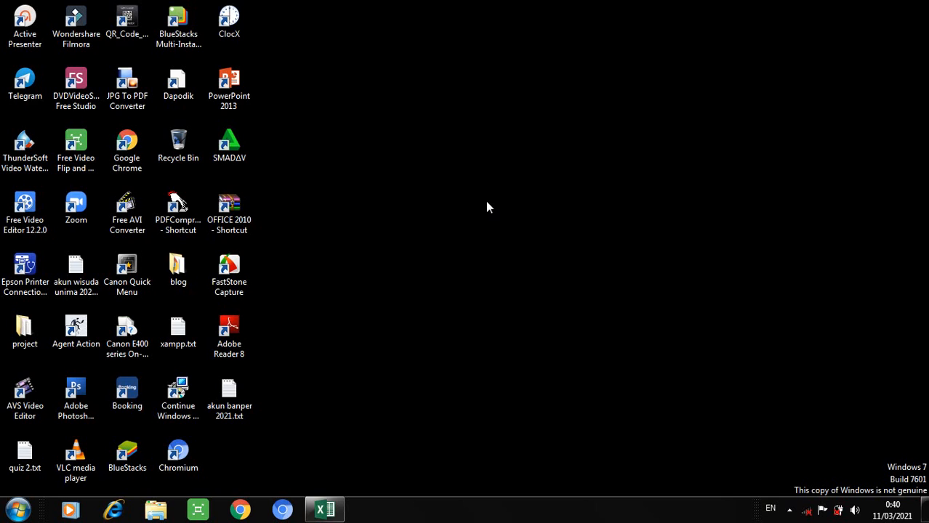
Switch to the Excel workbook FUNGSI PEMBACAAN TABEL.xlsx, reduce Sheet1's zoom to 78% and show Sheet2.
{"action": "left_click", "coordinate": [330, 513]}
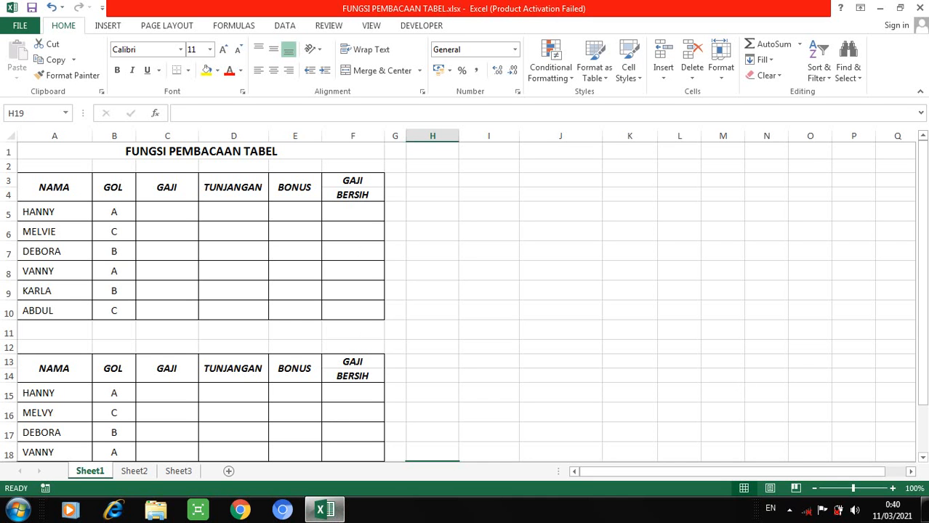
{"action": "left_click_drag", "start_coordinate": [853, 488], "coordinate": [846, 489]}
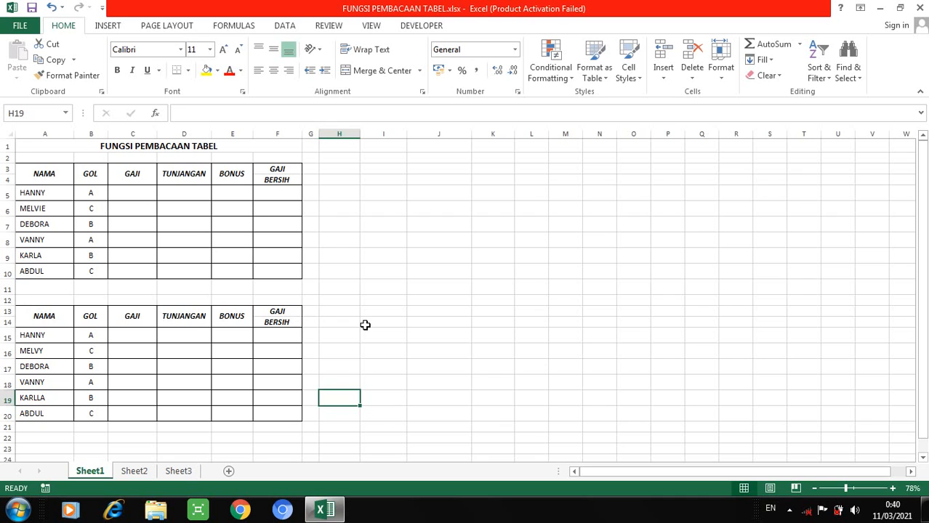
{"action": "left_click", "coordinate": [140, 467]}
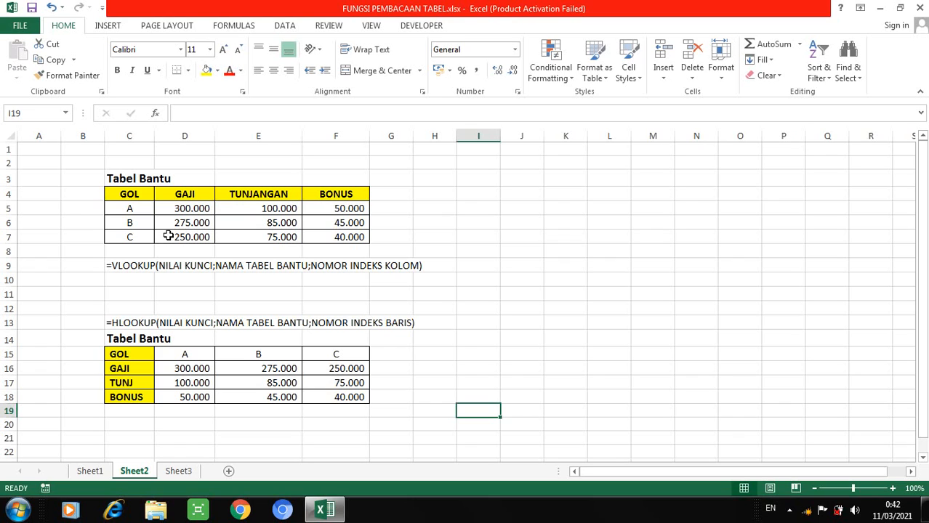
Examine the VLOOKUP function's arguments from cell D16 of the horizontal Tabel Bantu without inserting the function.
{"action": "left_click_drag", "start_coordinate": [183, 354], "coordinate": [338, 364]}
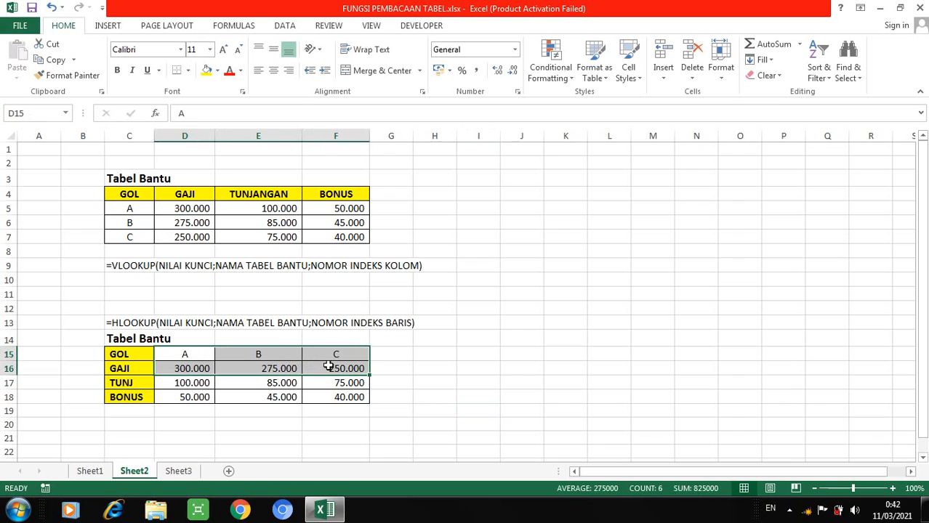
{"action": "left_click", "coordinate": [186, 368]}
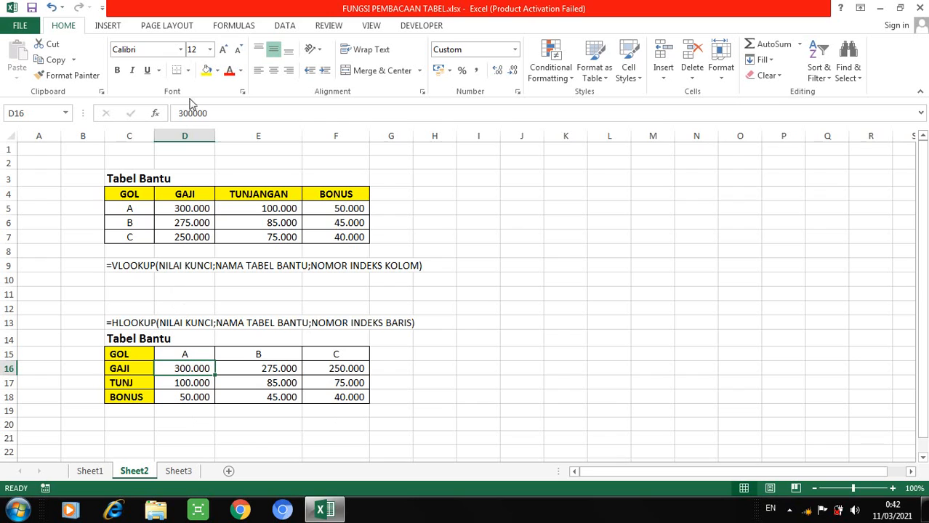
{"action": "left_click", "coordinate": [224, 30]}
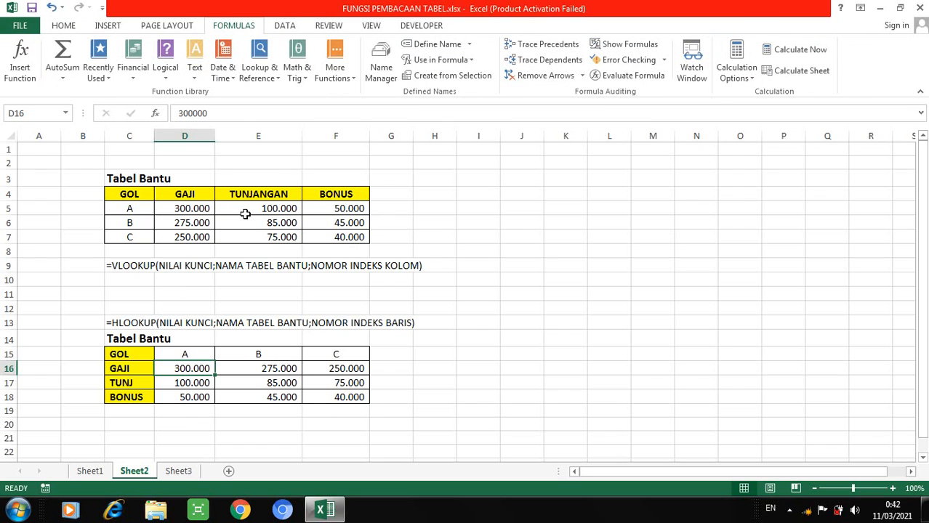
{"action": "left_click", "coordinate": [277, 82]}
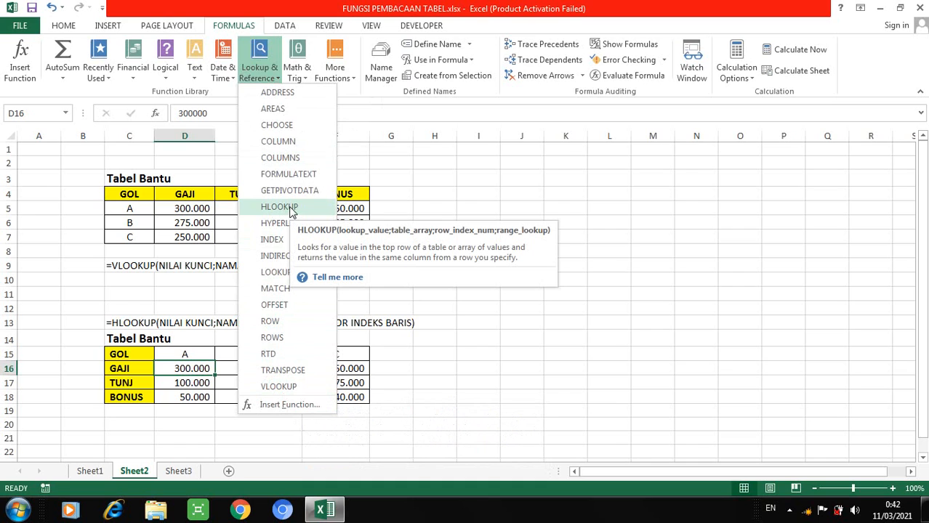
{"action": "left_click", "coordinate": [289, 388]}
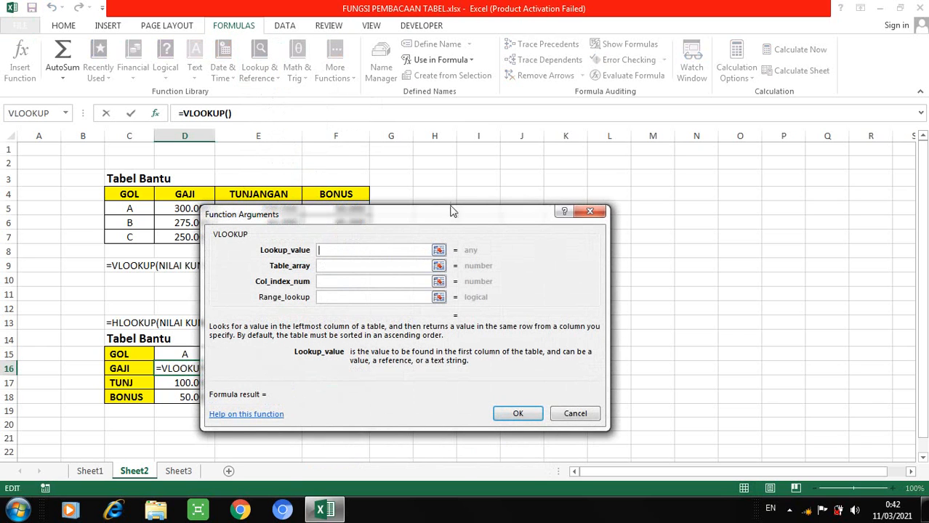
{"action": "left_click_drag", "start_coordinate": [449, 211], "coordinate": [639, 186]}
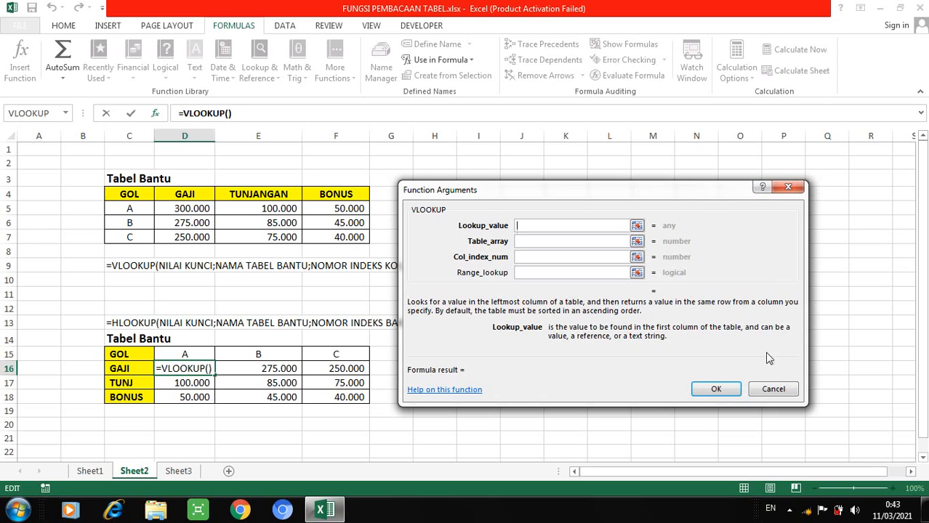
{"action": "left_click", "coordinate": [771, 390]}
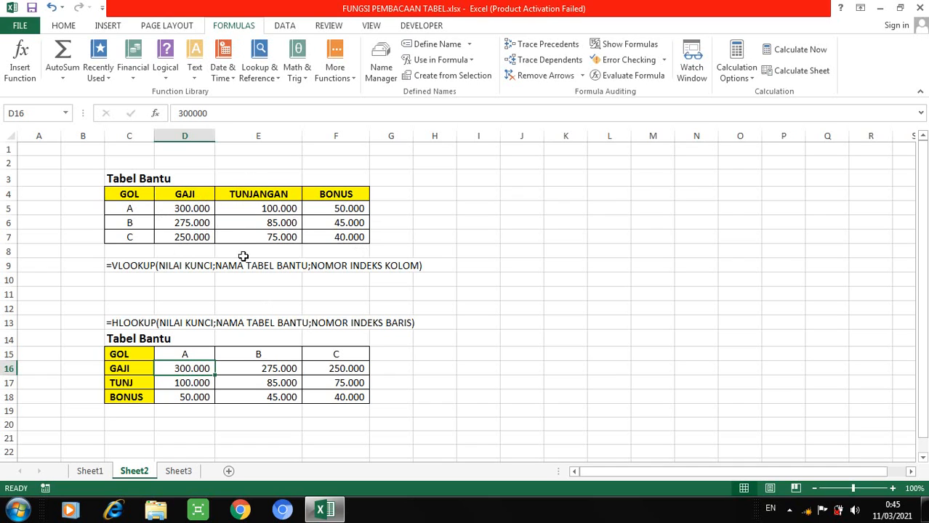
Examine the upper Tabel Bantu's data range C5:F7 and its header row in row 4.
{"action": "left_click", "coordinate": [138, 209]}
{"action": "left_click_drag", "start_coordinate": [138, 208], "coordinate": [354, 236]}
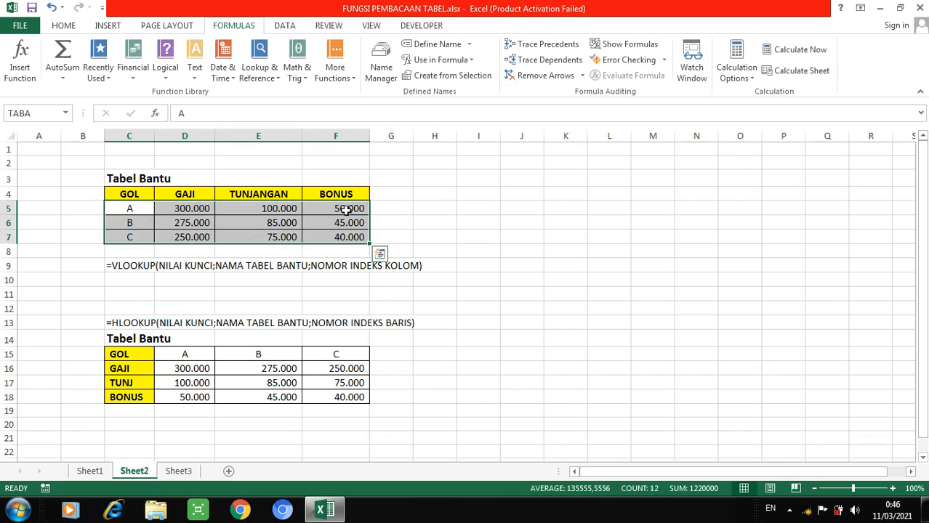
{"action": "left_click_drag", "start_coordinate": [125, 207], "coordinate": [338, 238]}
{"action": "left_click_drag", "start_coordinate": [136, 189], "coordinate": [346, 202]}
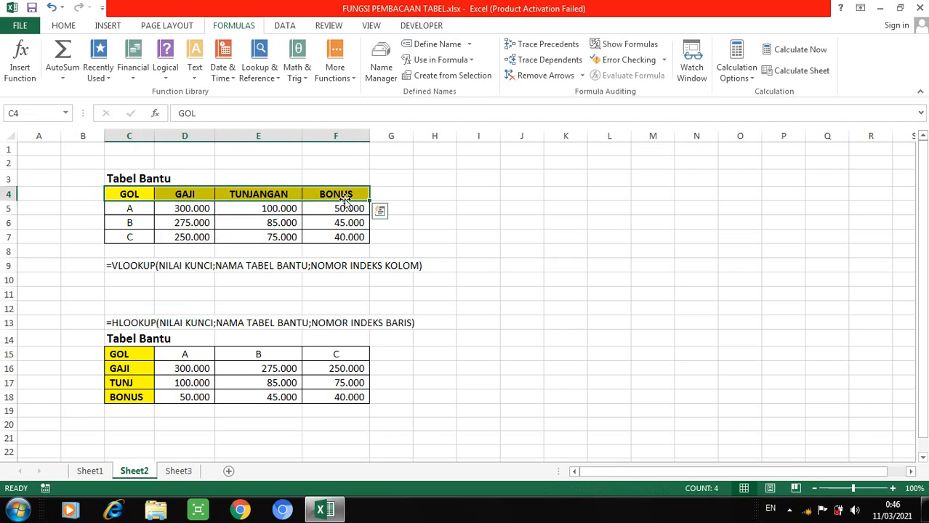
{"action": "left_click", "coordinate": [91, 182]}
{"action": "left_click", "coordinate": [92, 194]}
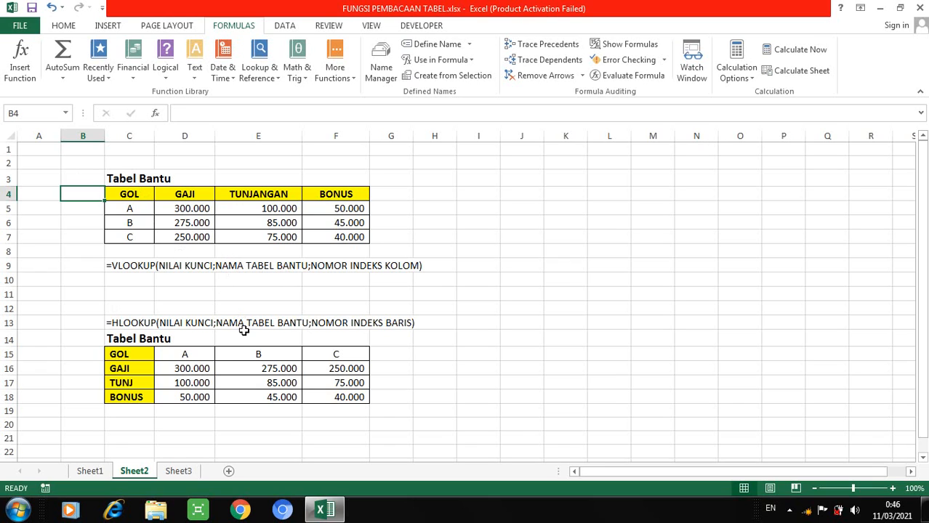
Define the name KOLOM for the upper Tabel Bantu's data range C5:F7, excluding the header row.
{"action": "left_click_drag", "start_coordinate": [129, 209], "coordinate": [331, 241]}
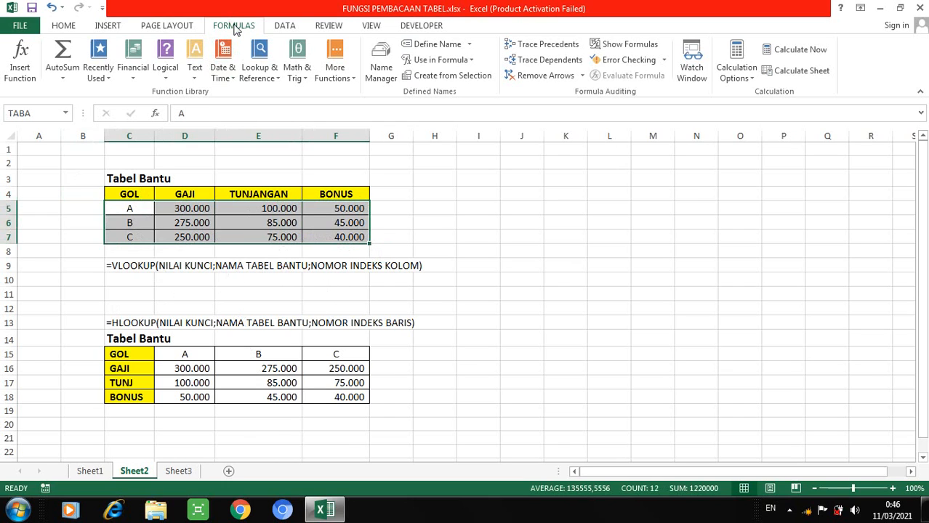
{"action": "left_click", "coordinate": [437, 44]}
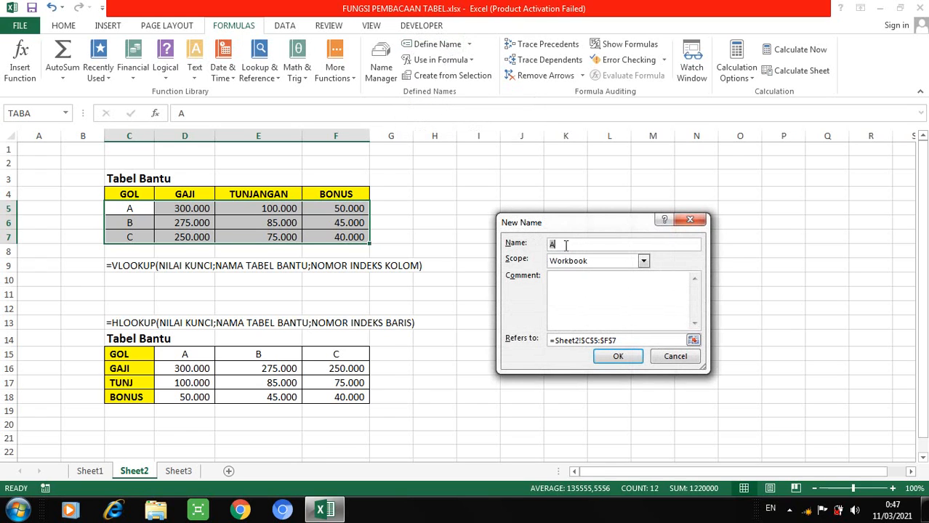
{"action": "left_click", "coordinate": [565, 245]}
{"action": "key", "text": "BackSpace"}
{"action": "type", "text": "KOLOM"}
{"action": "left_click", "coordinate": [608, 359]}
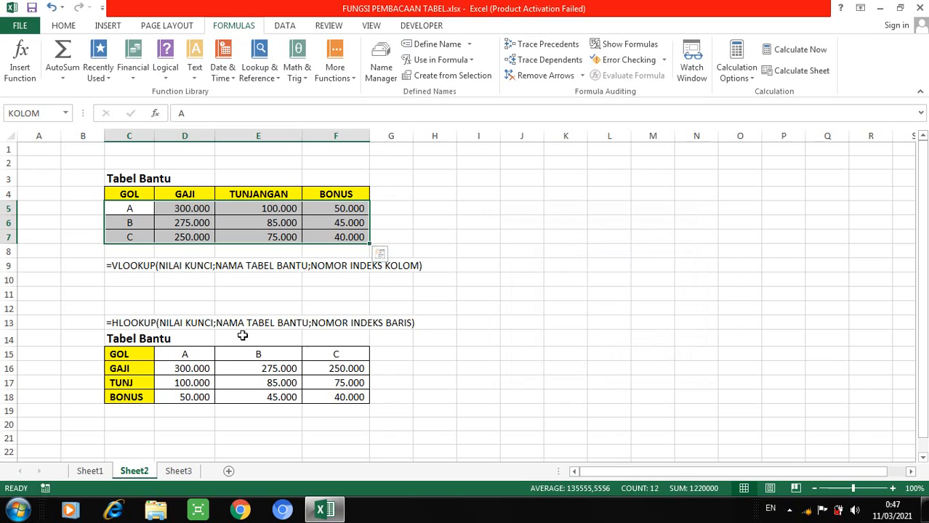
Define the name BARIS for the lower Tabel Bantu's data range D15:F18, excluding the heading column.
{"action": "left_click_drag", "start_coordinate": [185, 352], "coordinate": [319, 407]}
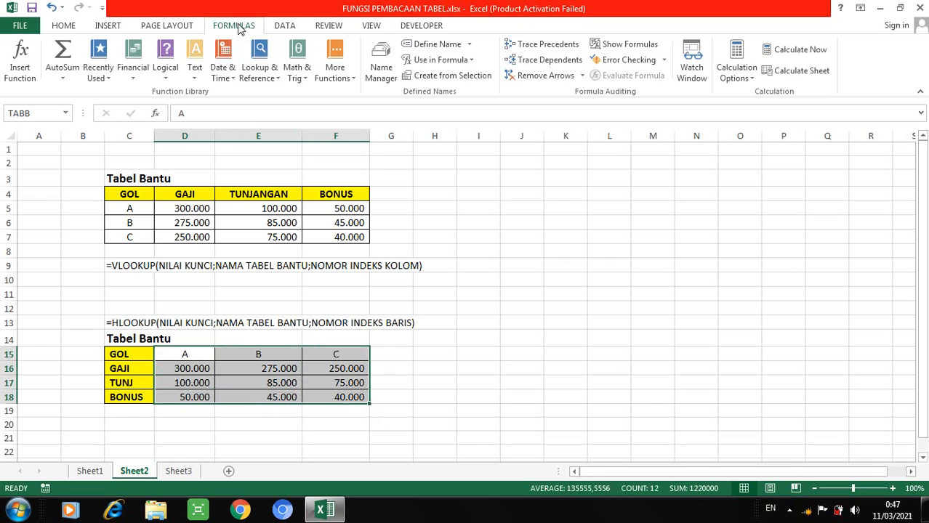
{"action": "left_click", "coordinate": [429, 45]}
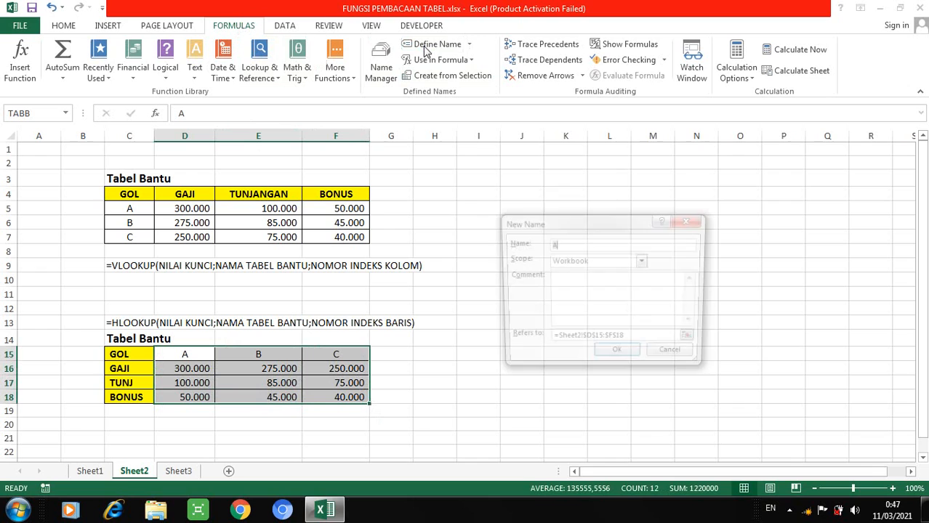
{"action": "type", "text": "B"}
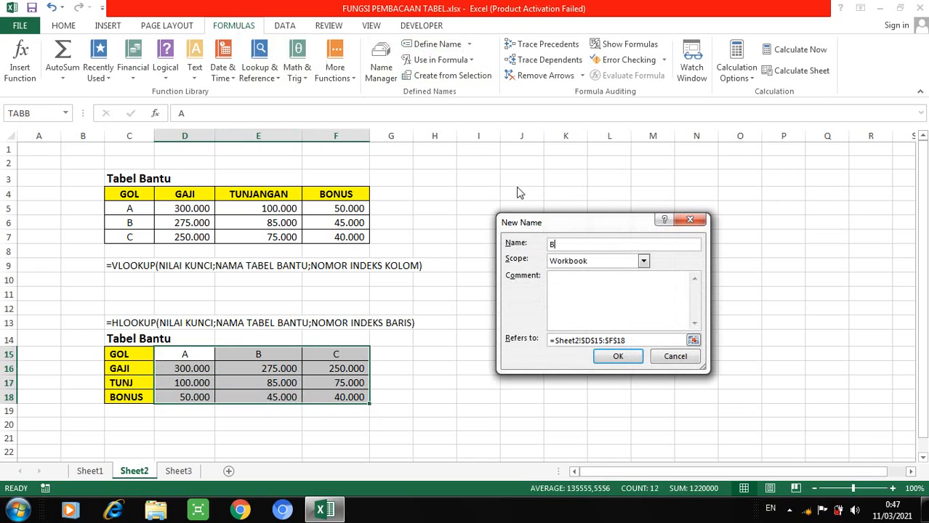
{"action": "type", "text": "ARIS"}
{"action": "left_click", "coordinate": [618, 356]}
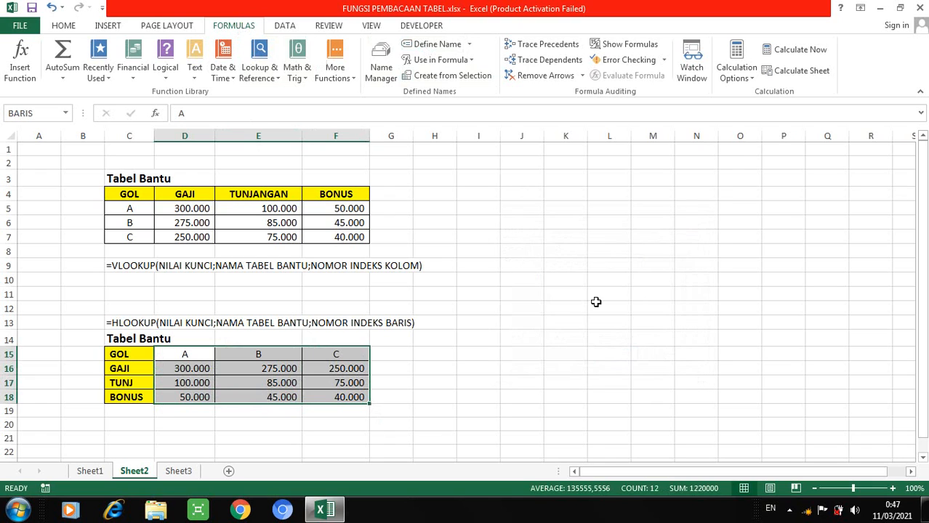
{"action": "left_click", "coordinate": [565, 239]}
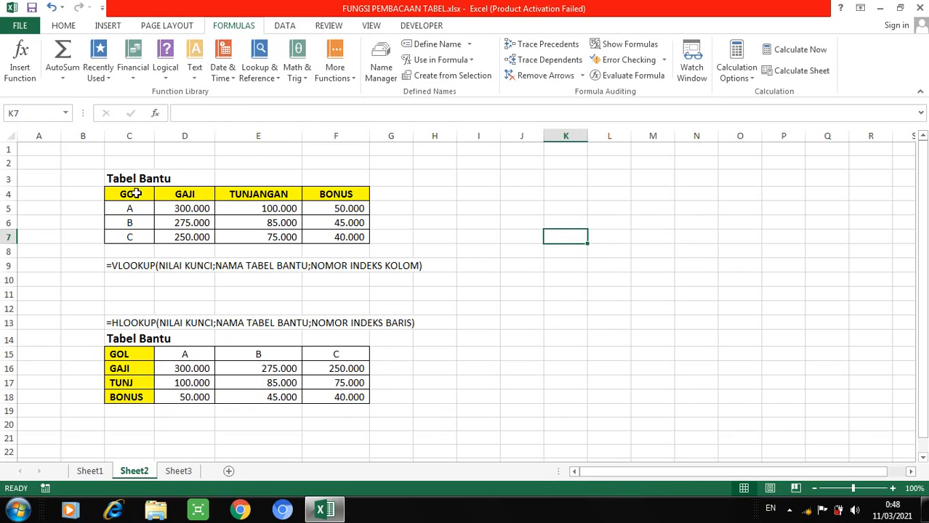
Check the names assigned to the two Tabel Bantu data ranges, C5:F7 and D15:F18.
{"action": "left_click_drag", "start_coordinate": [130, 207], "coordinate": [352, 236]}
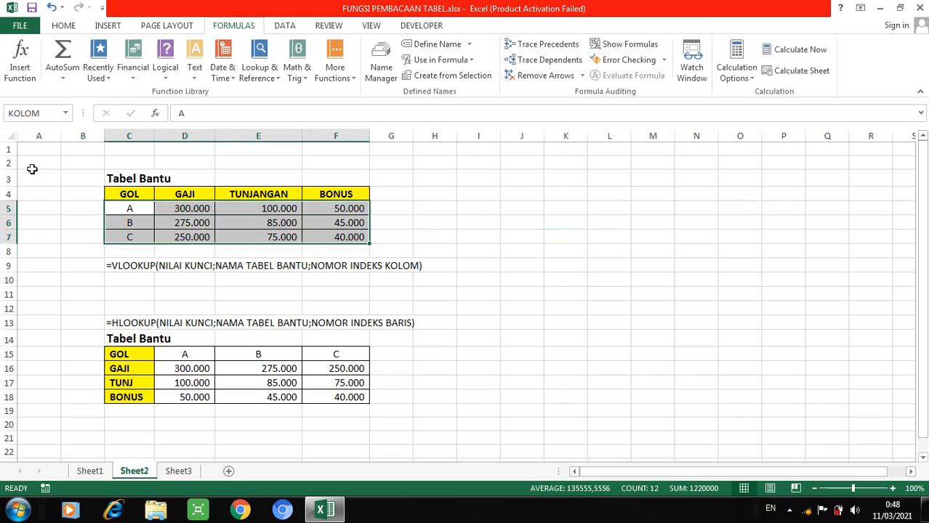
{"action": "left_click_drag", "start_coordinate": [181, 351], "coordinate": [337, 399]}
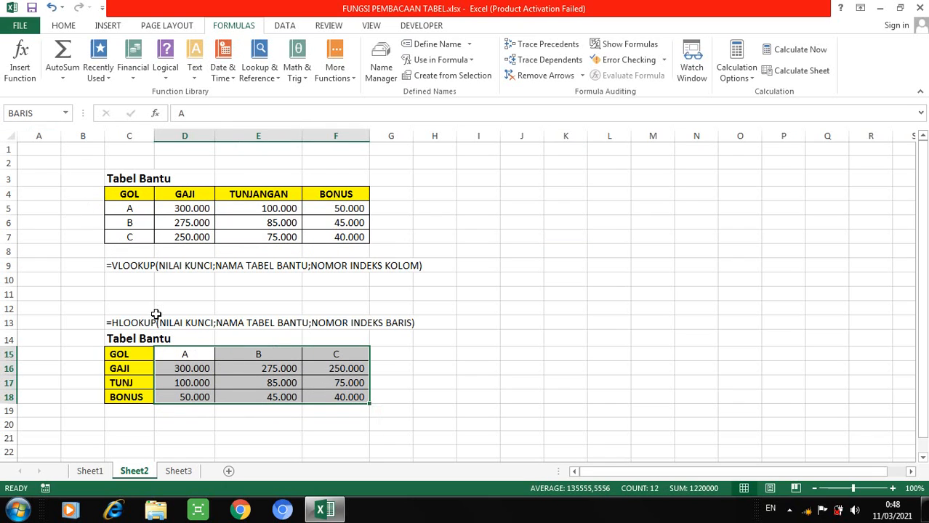
{"action": "left_click", "coordinate": [205, 210]}
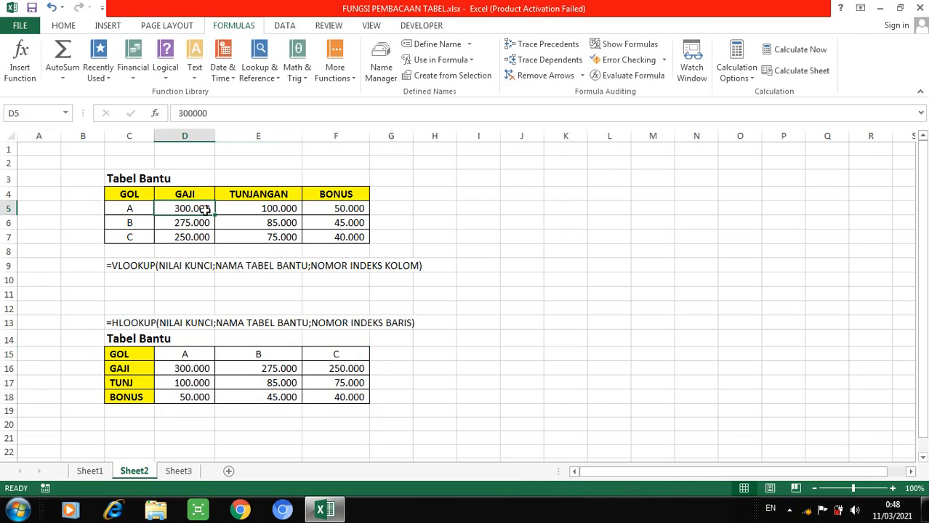
Copy the Tabel Bantu tables from Sheet2 to Sheet1, beside their matching salary tables in columns H to K.
{"action": "left_click", "coordinate": [191, 359]}
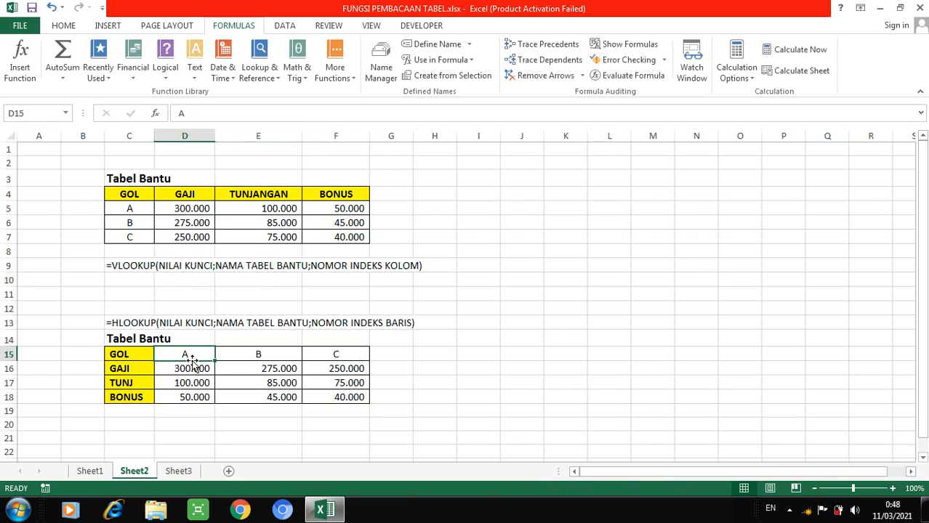
{"action": "key", "text": "ctrl+c"}
{"action": "key", "text": "ctrl+Page_Up"}
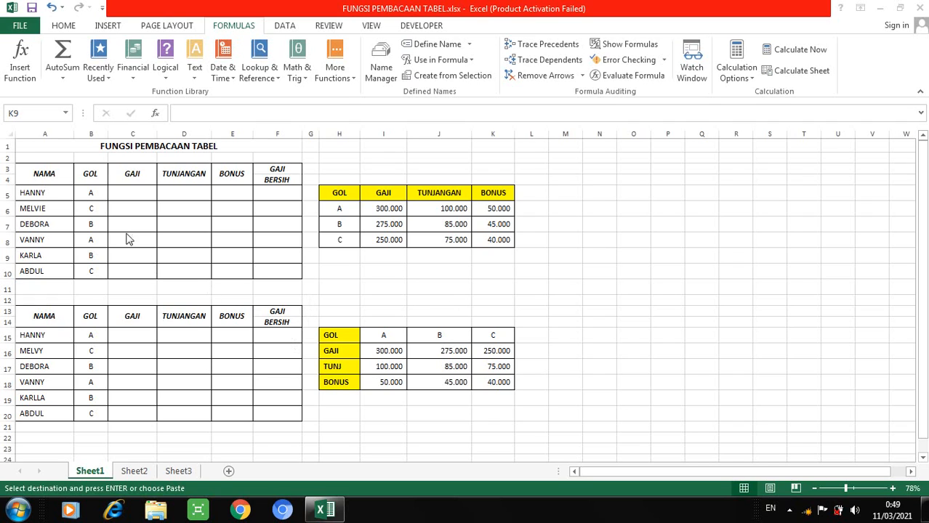
{"action": "key", "text": "ctrl+v"}
{"action": "left_click", "coordinate": [132, 201]}
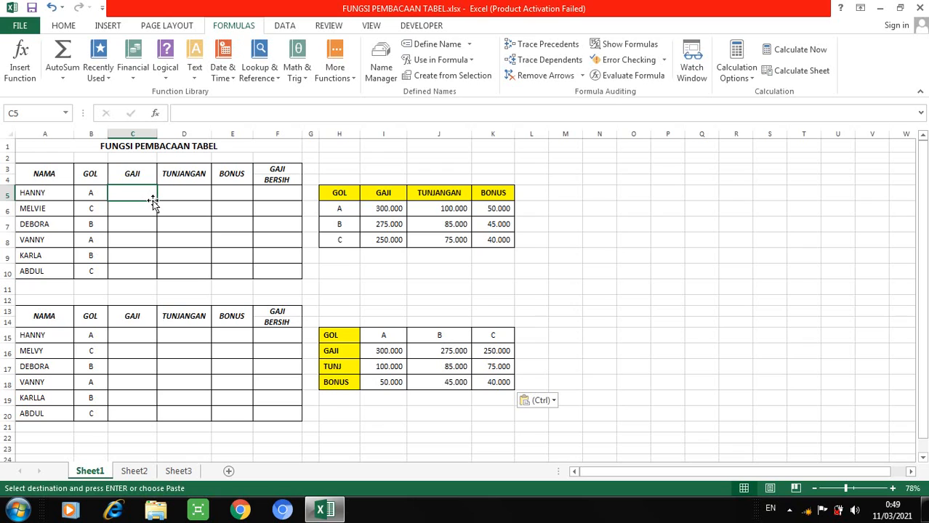
{"action": "left_click", "coordinate": [137, 174]}
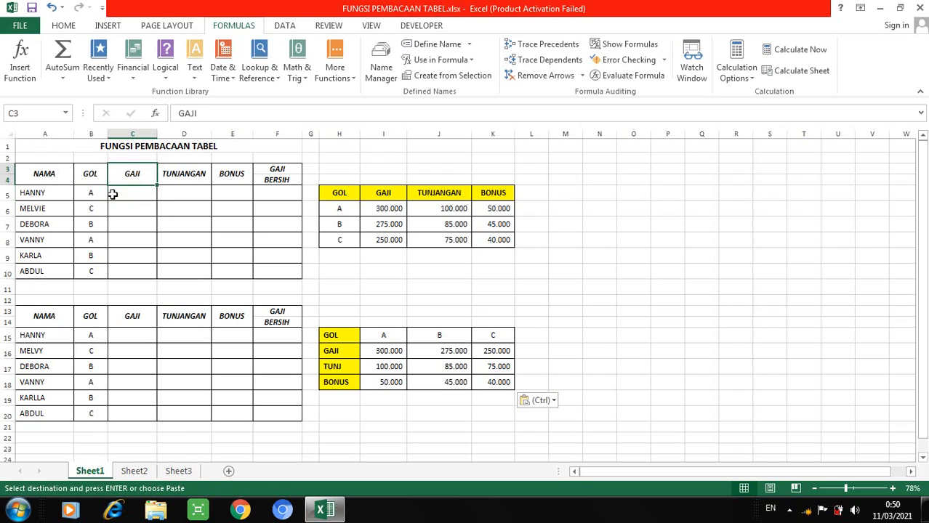
{"action": "left_click", "coordinate": [135, 195]}
{"action": "left_click_drag", "start_coordinate": [24, 169], "coordinate": [289, 272]}
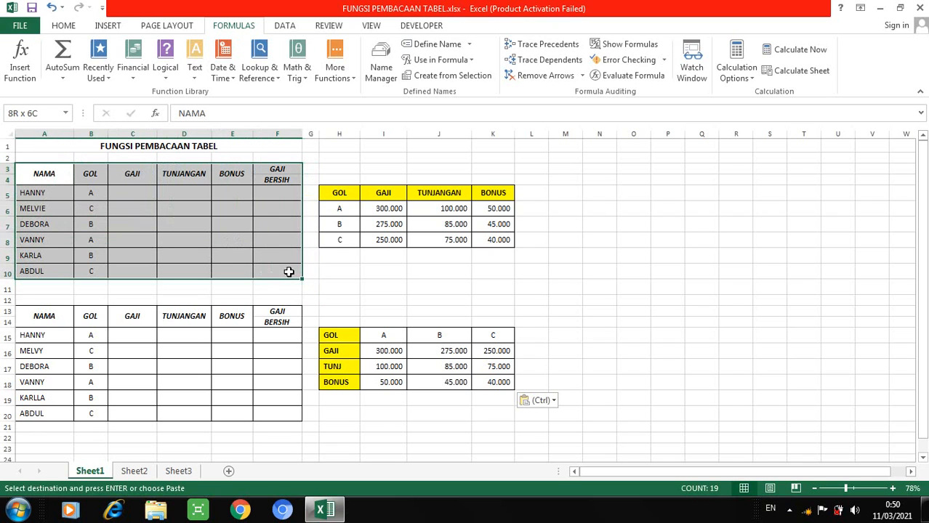
Enter =VLOOKUP(B5;KOLOM;2) in C5 to look up the GAJI for the first employee.
{"action": "left_click", "coordinate": [142, 195]}
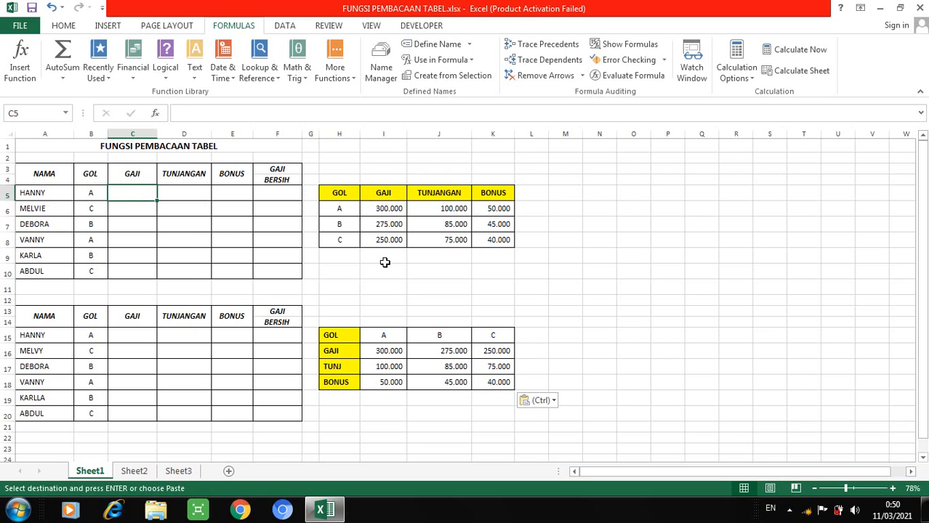
{"action": "type", "text": "="}
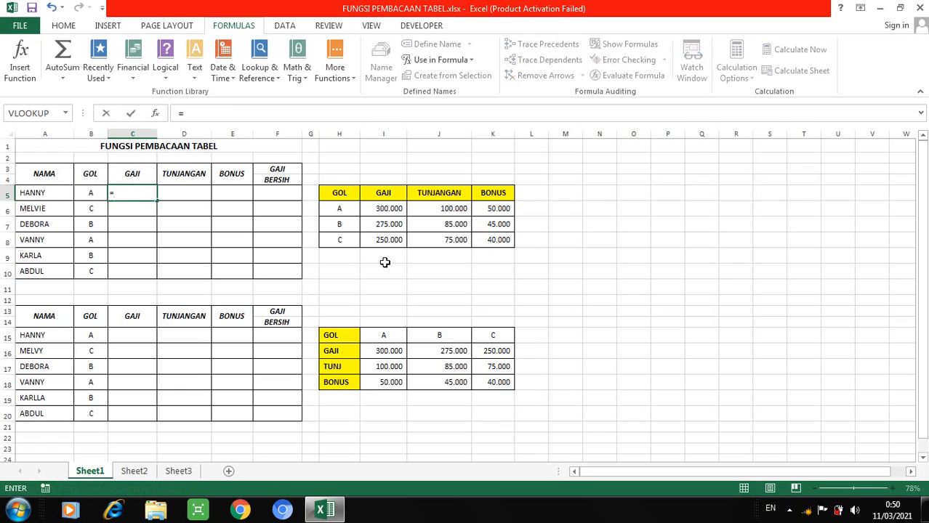
{"action": "type", "text": "VLOOK"}
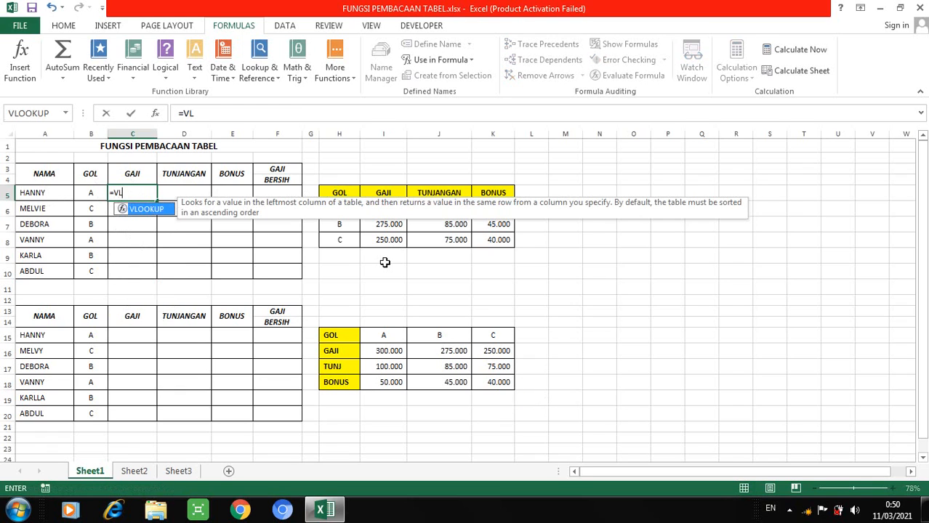
{"action": "type", "text": "UP"}
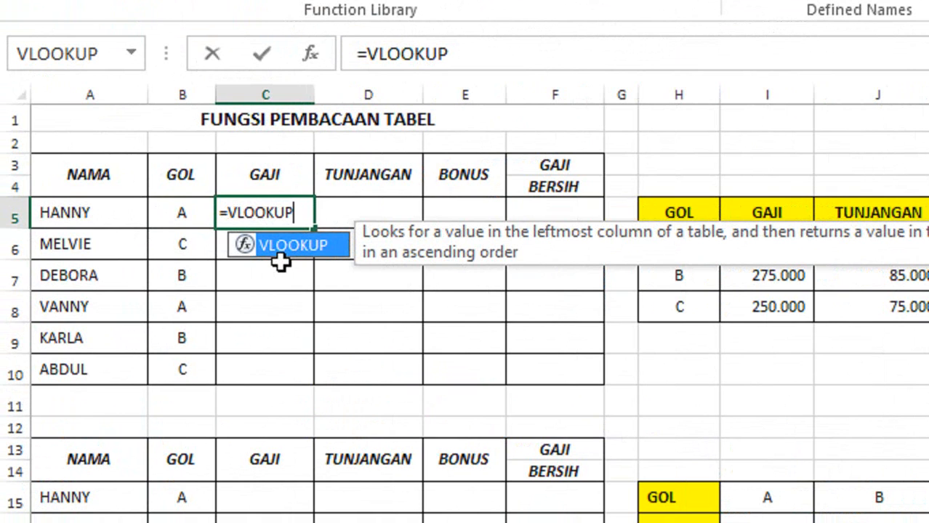
{"action": "type", "text": "("}
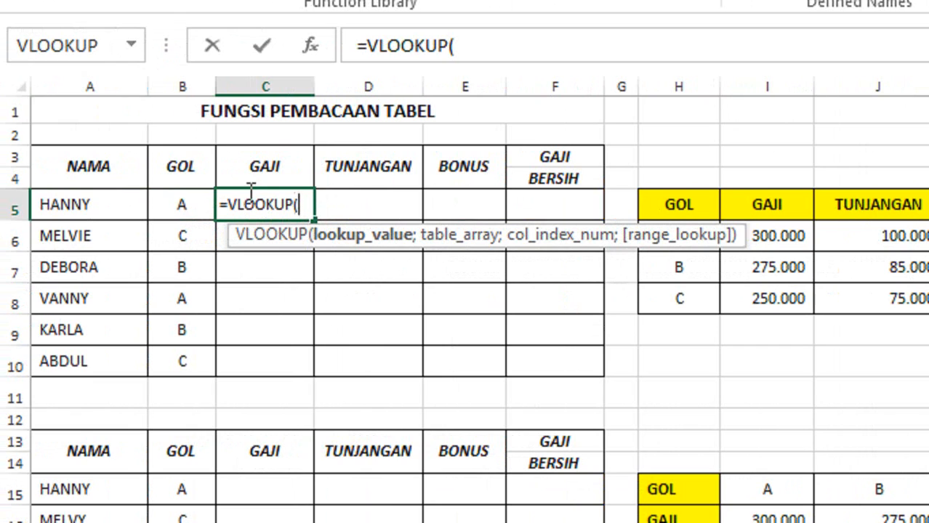
{"action": "left_click", "coordinate": [181, 205]}
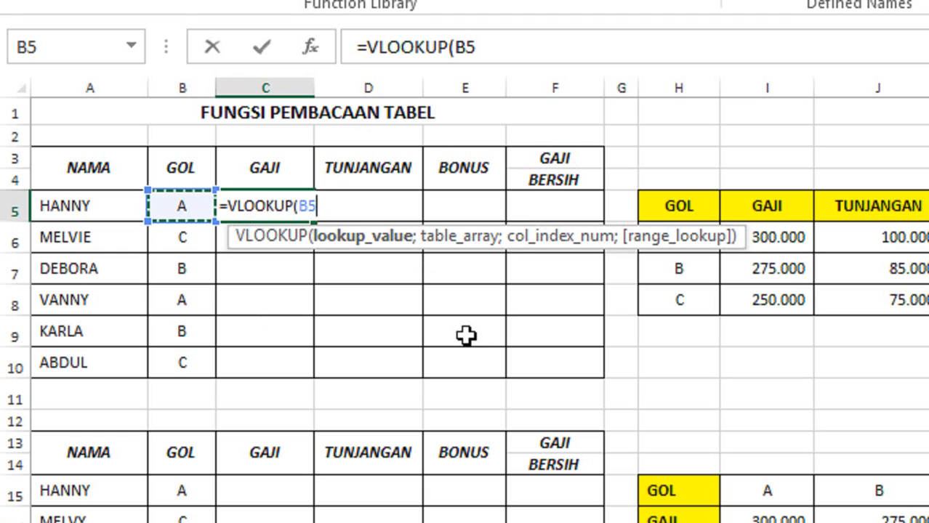
{"action": "type", "text": ";"}
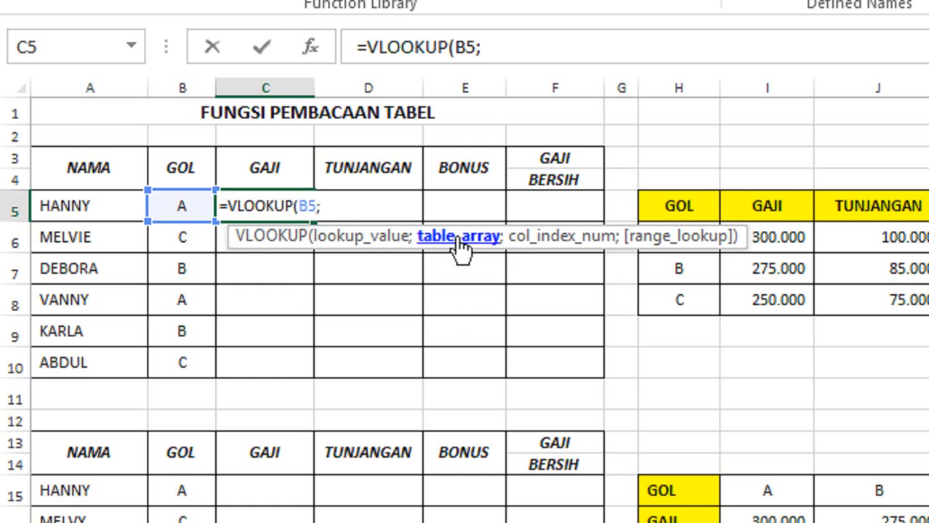
{"action": "type", "text": "KOLOM"}
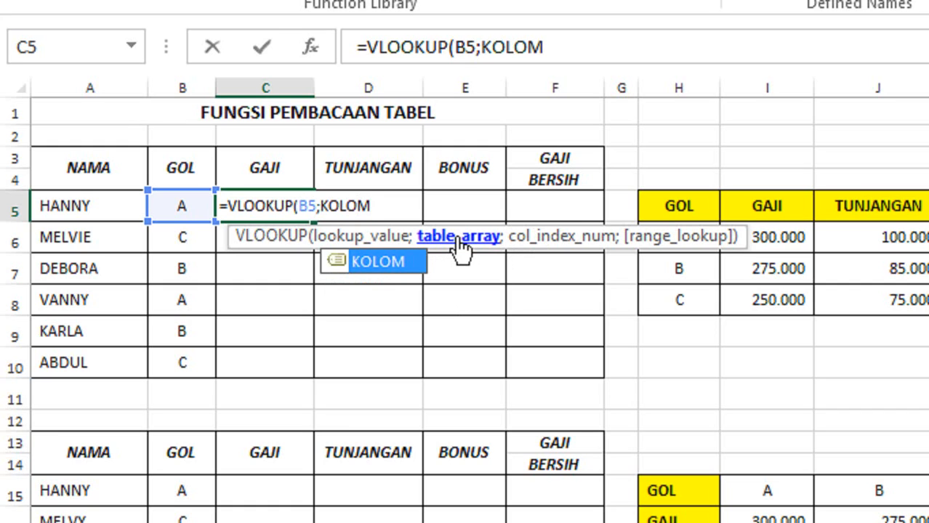
{"action": "type", "text": ";"}
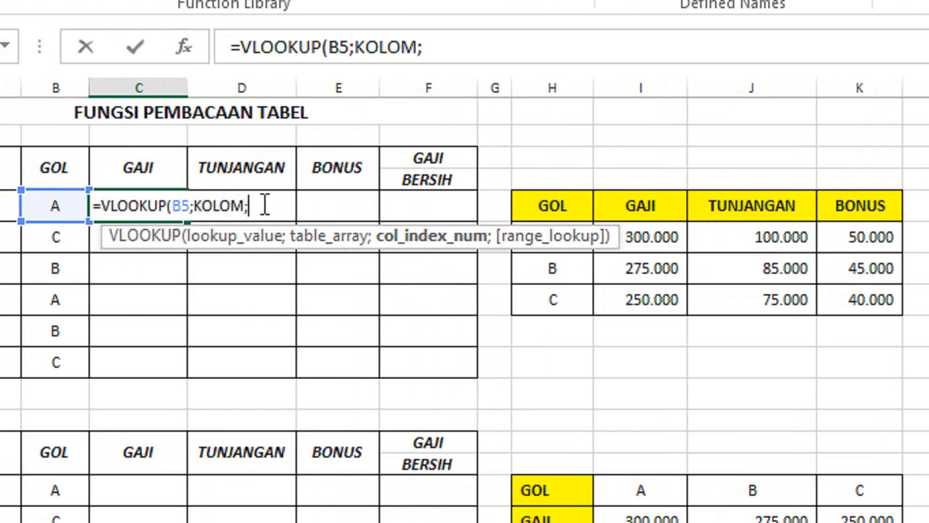
{"action": "type", "text": "2)"}
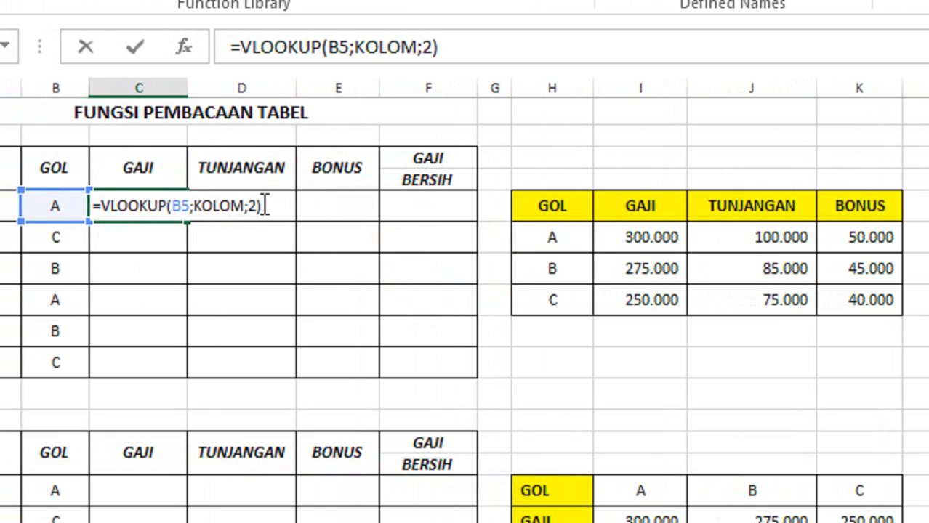
{"action": "key", "text": "Return"}
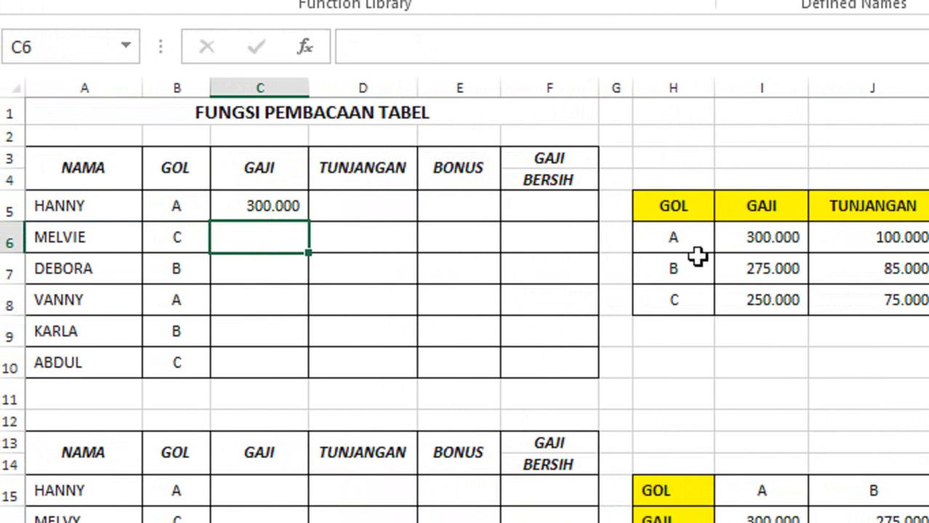
Fill the GAJI formula from C5 down to C10 and check it against the GOL codes in the helper table.
{"action": "left_click", "coordinate": [646, 237]}
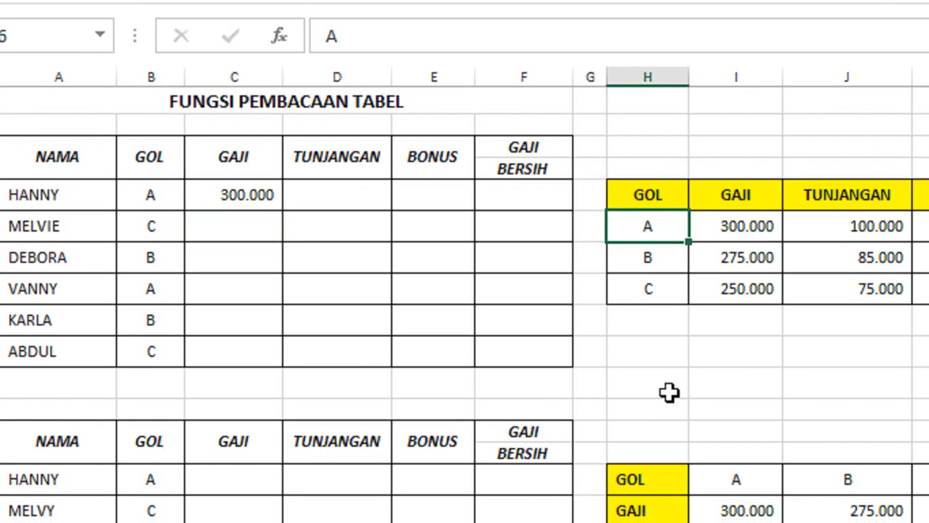
{"action": "left_click", "coordinate": [754, 229]}
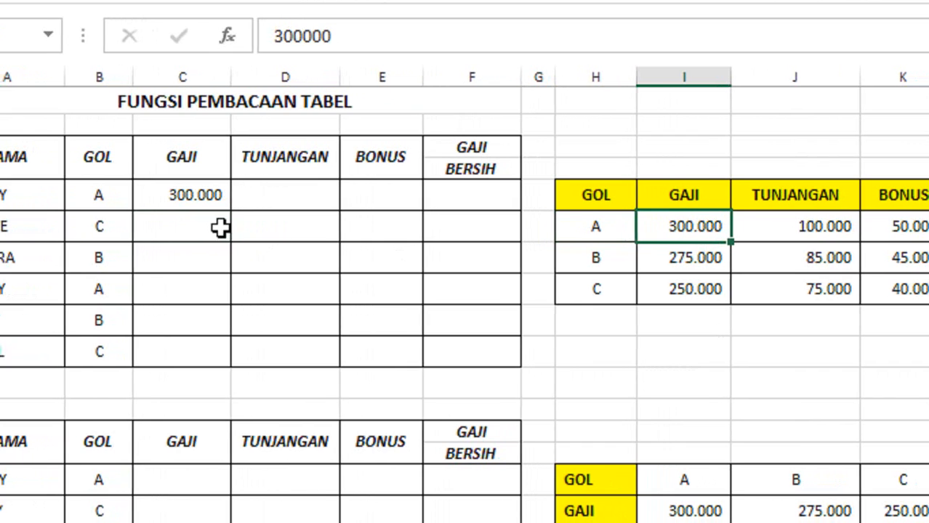
{"action": "left_click", "coordinate": [95, 193]}
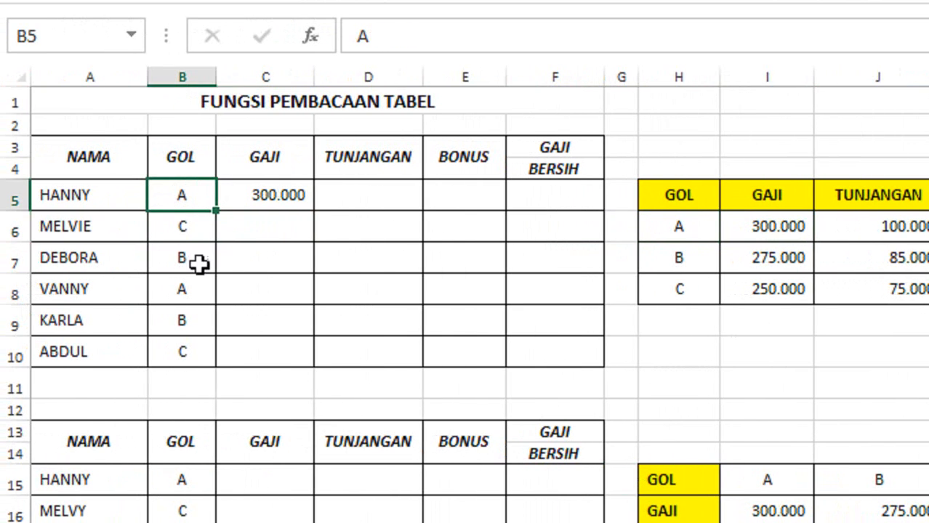
{"action": "left_click", "coordinate": [272, 194]}
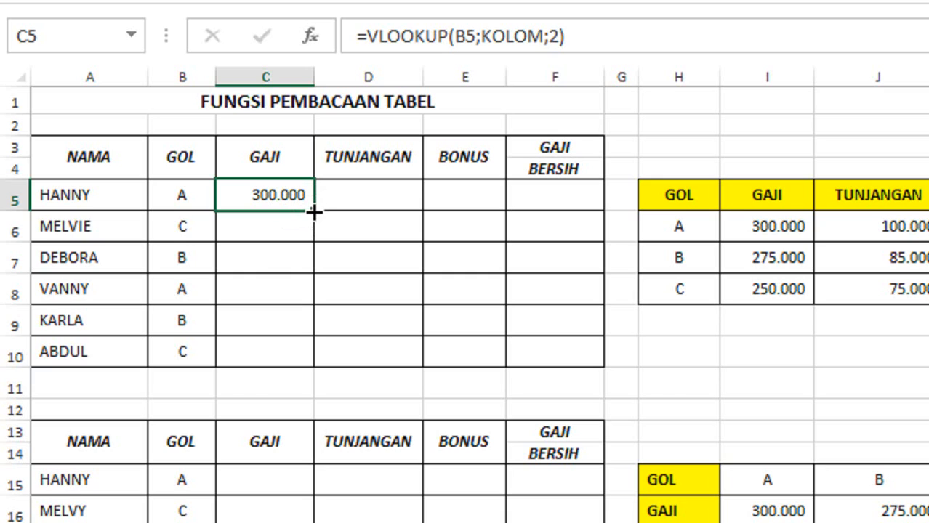
{"action": "left_click_drag", "start_coordinate": [314, 212], "coordinate": [286, 370]}
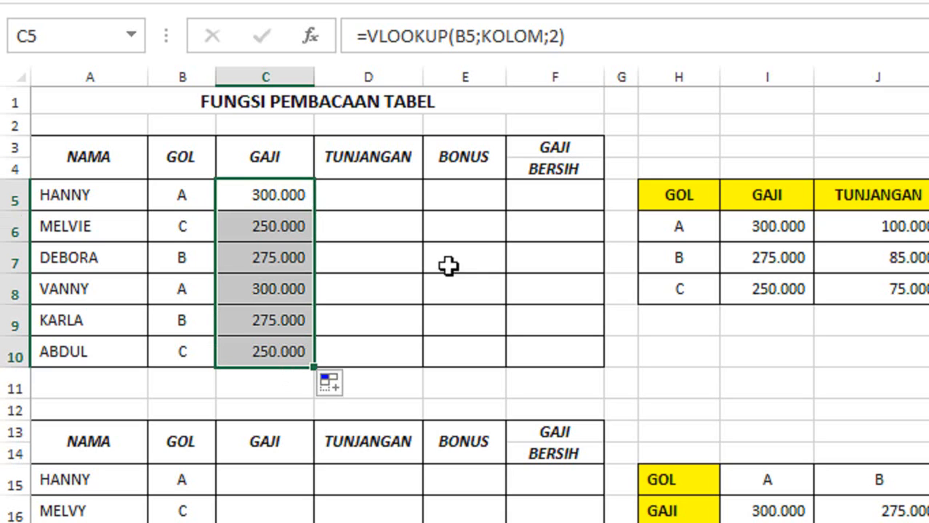
{"action": "left_click", "coordinate": [252, 240]}
{"action": "left_click", "coordinate": [296, 201]}
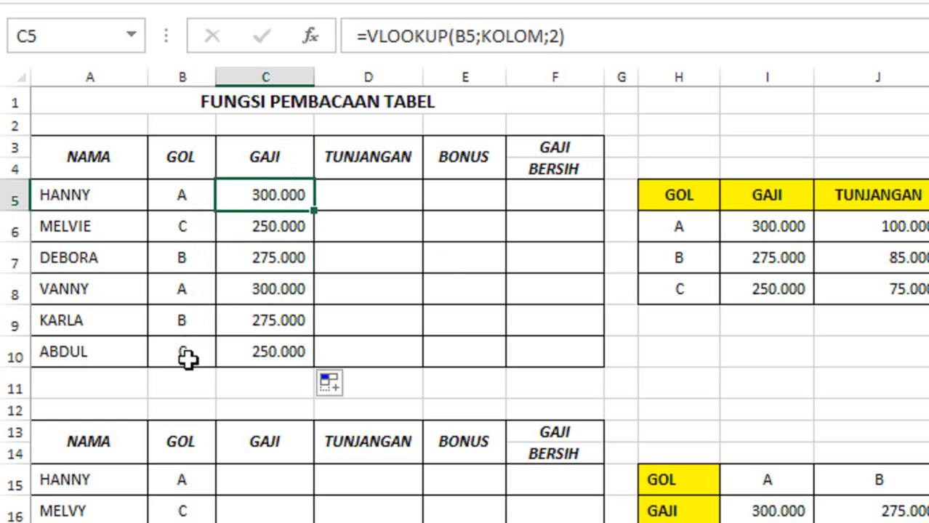
{"action": "left_click", "coordinate": [184, 187]}
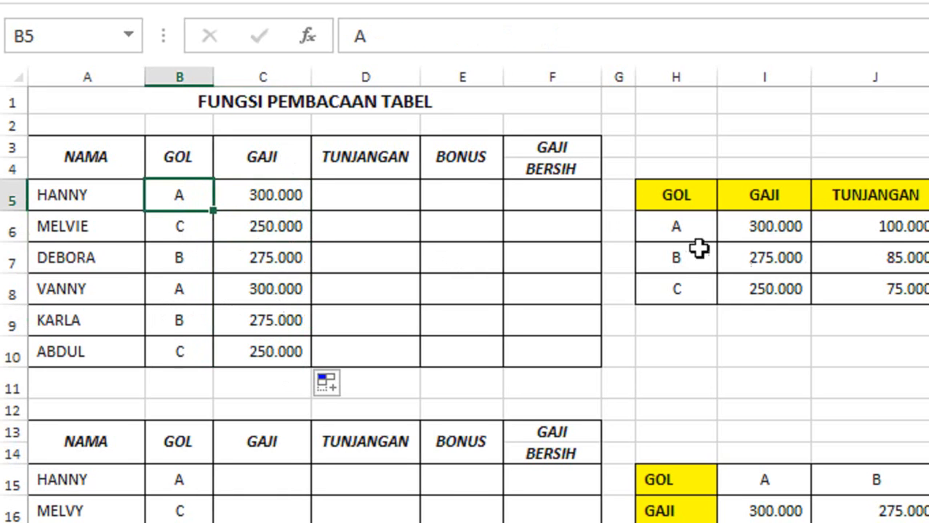
{"action": "left_click", "coordinate": [693, 225]}
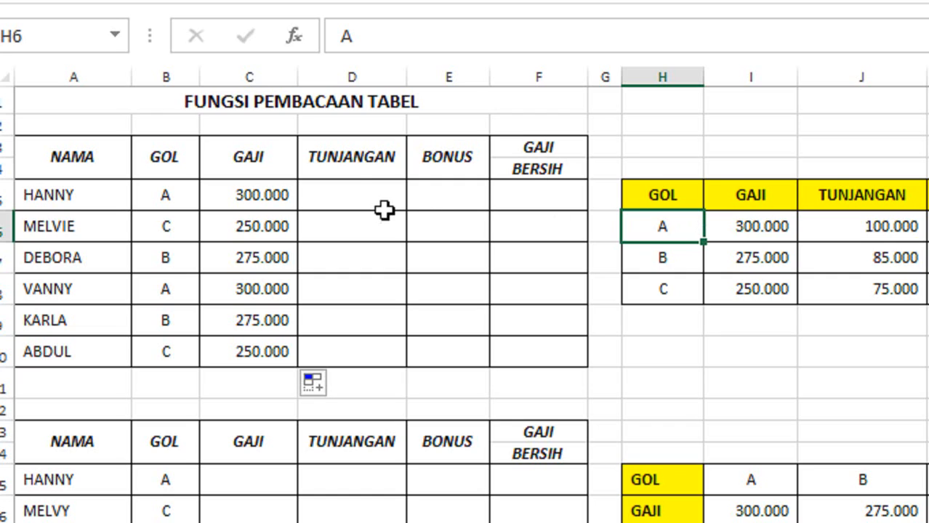
Enter =VLOOKUP(B5;KOLOM;3) in D5 for TUNJANGAN and =VLOOKUP(B5;KOLOM;4) in E5 for BONUS.
{"action": "left_click", "coordinate": [363, 189]}
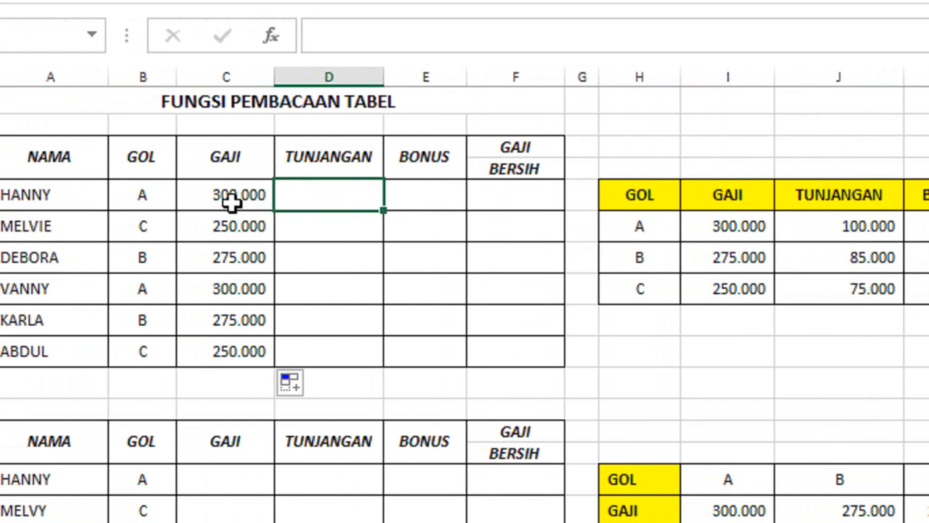
{"action": "left_click", "coordinate": [125, 203]}
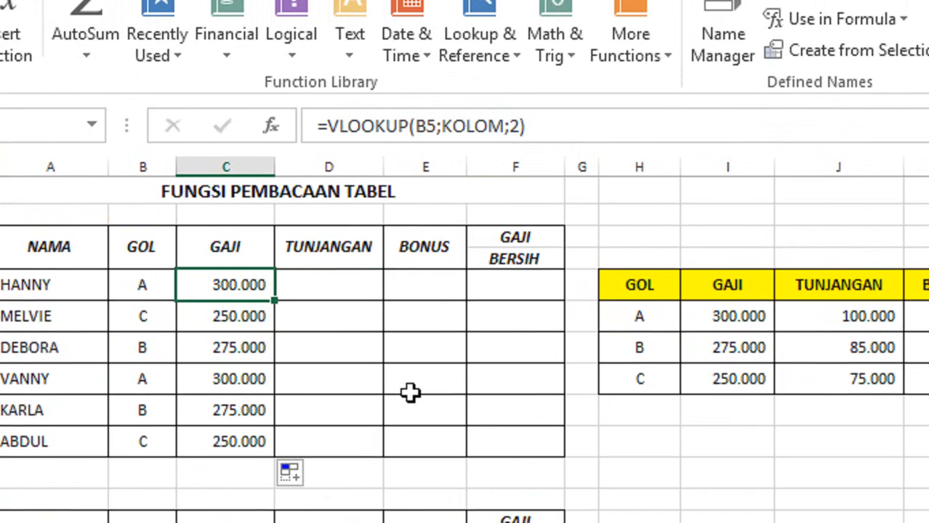
{"action": "left_click", "coordinate": [322, 289]}
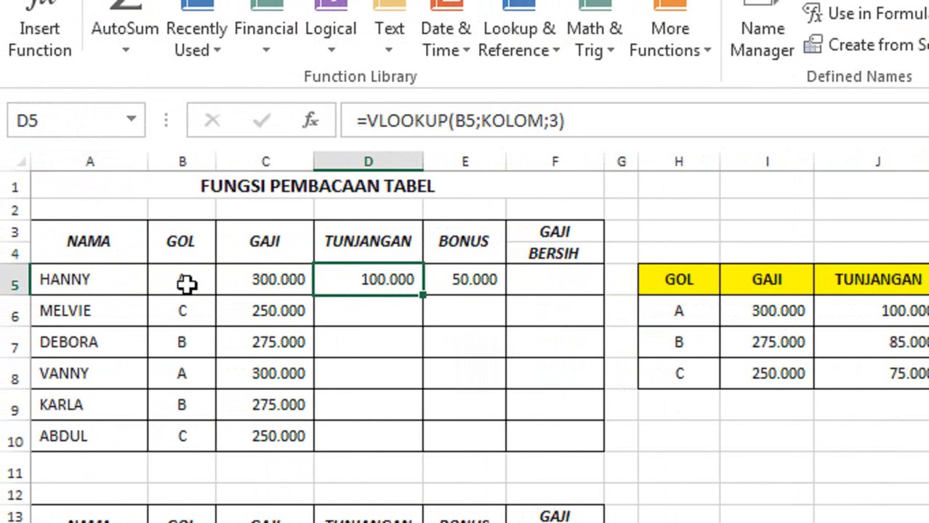
Fill the TUNJANGAN formula from D5 down to D10 and the BONUS formula from E5 down to E10.
{"action": "left_click", "coordinate": [186, 284]}
{"action": "left_click", "coordinate": [398, 284]}
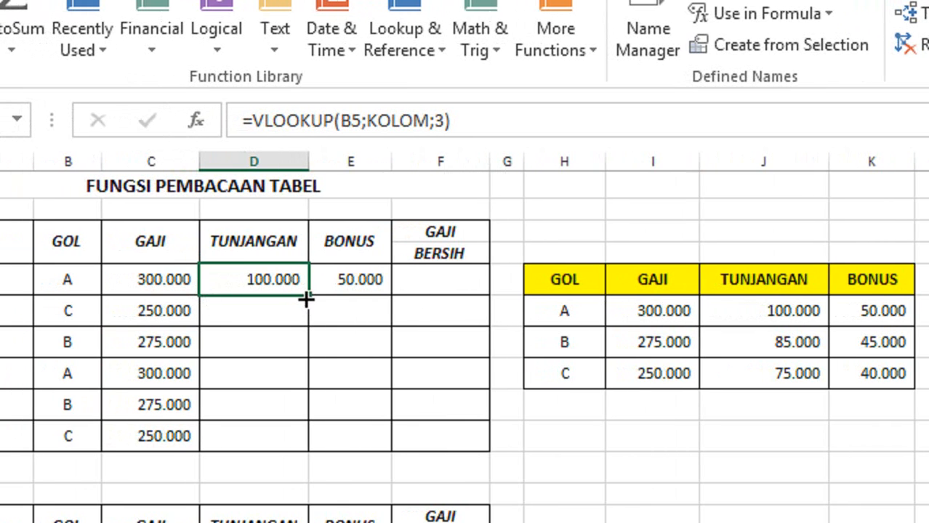
{"action": "left_click_drag", "start_coordinate": [307, 298], "coordinate": [308, 443]}
{"action": "left_click", "coordinate": [350, 231]}
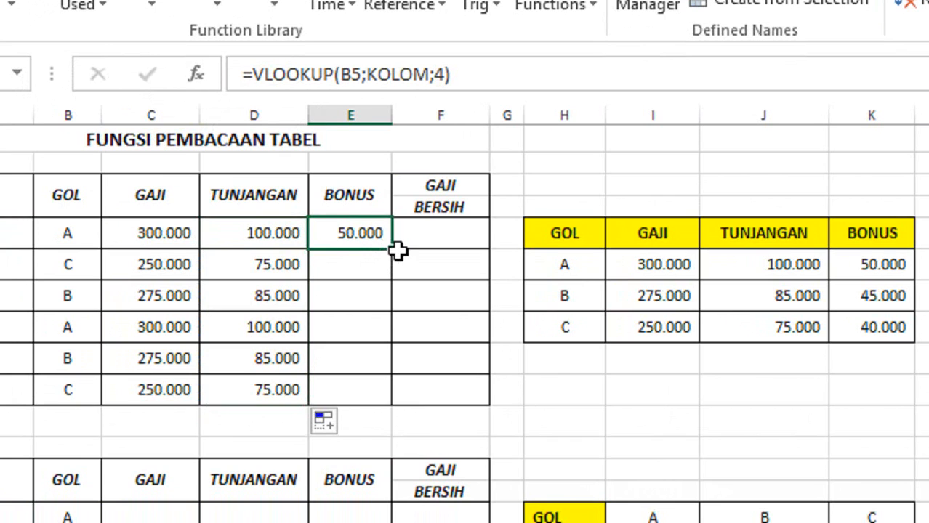
{"action": "left_click_drag", "start_coordinate": [393, 249], "coordinate": [375, 399]}
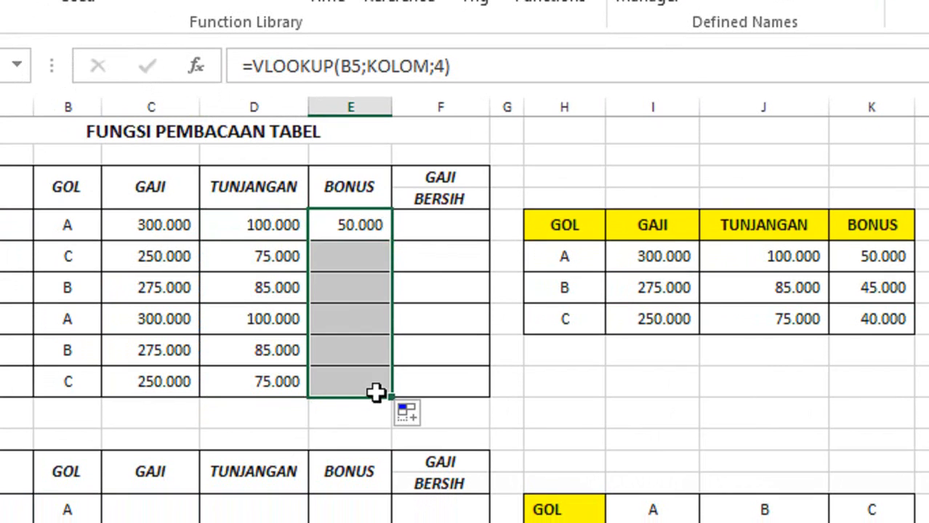
Review the lookup formulas in C5, D5 and E5 and the GOL code in B5 that they reference.
{"action": "left_click", "coordinate": [435, 247]}
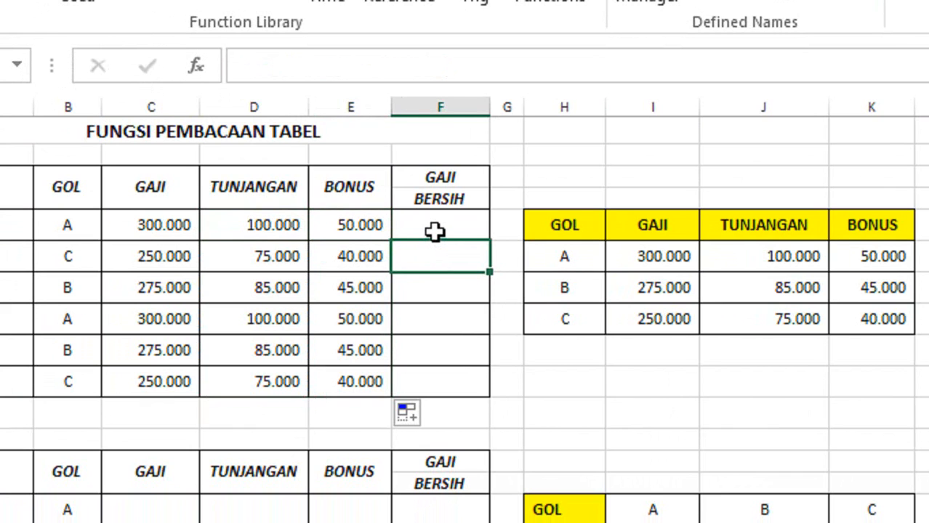
{"action": "left_click", "coordinate": [185, 231]}
{"action": "left_click", "coordinate": [301, 227]}
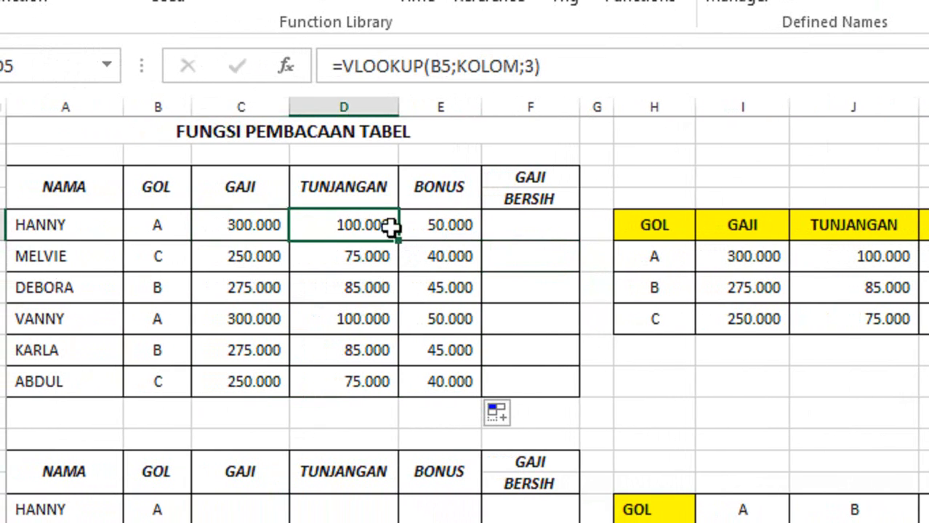
{"action": "left_click", "coordinate": [455, 228]}
{"action": "left_click", "coordinate": [265, 231]}
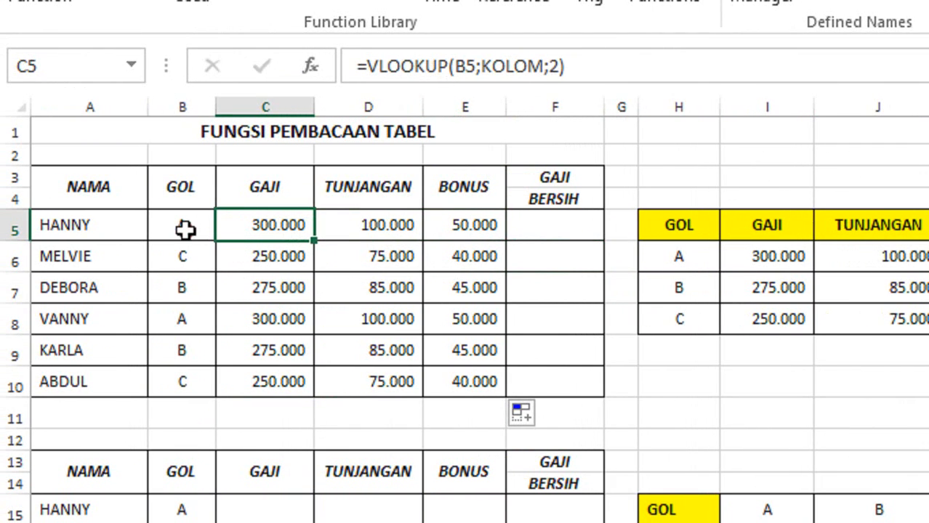
{"action": "left_click", "coordinate": [185, 229]}
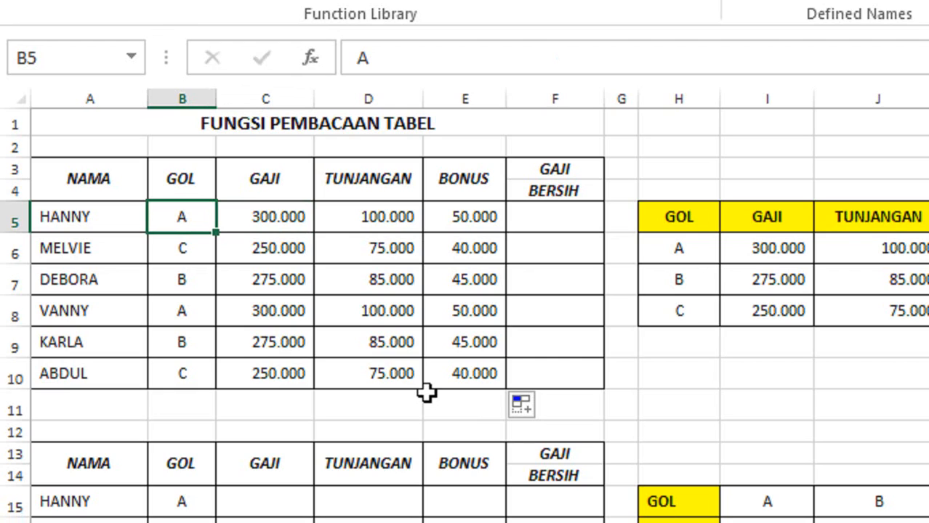
Enter =SUM(C5:E5) in F5 to calculate the first employee's GAJI BERSIH.
{"action": "left_click", "coordinate": [541, 222]}
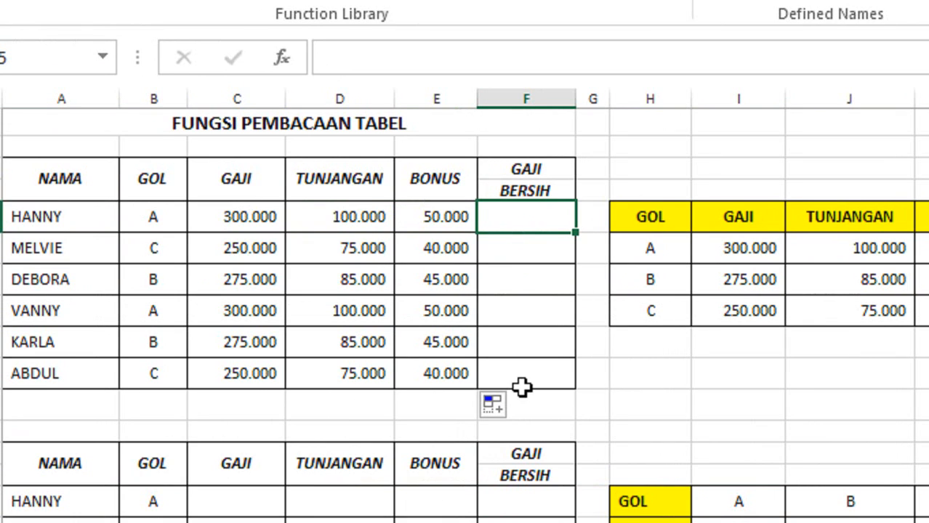
{"action": "type", "text": "=SUM"}
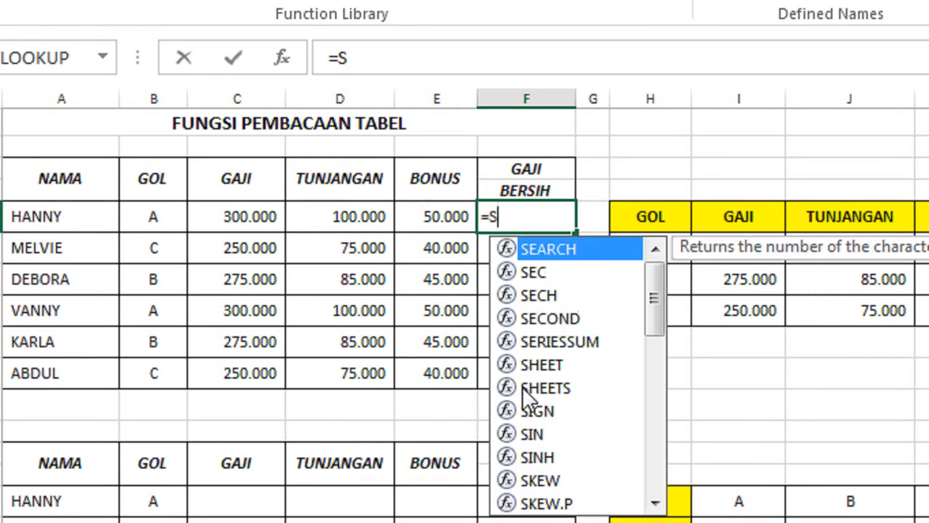
{"action": "type", "text": "("}
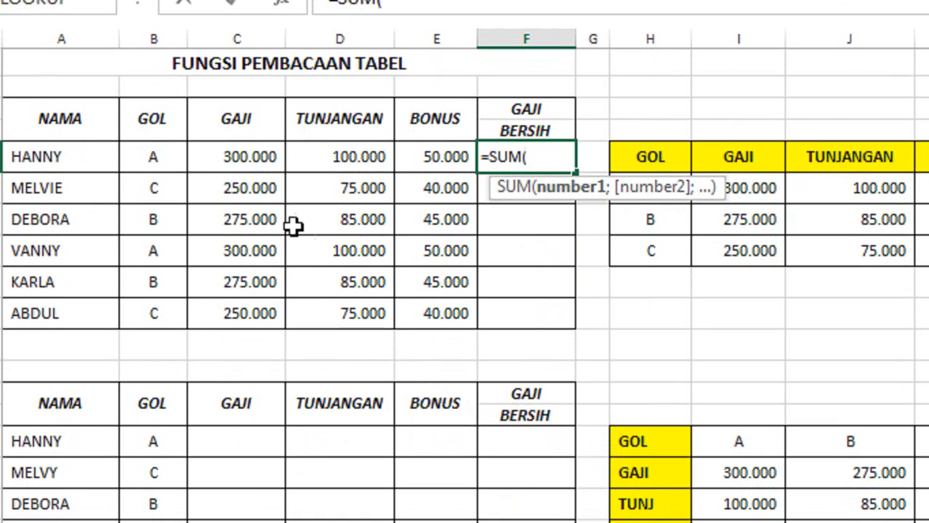
{"action": "left_click", "coordinate": [244, 157]}
{"action": "left_click_drag", "start_coordinate": [249, 157], "coordinate": [435, 162]}
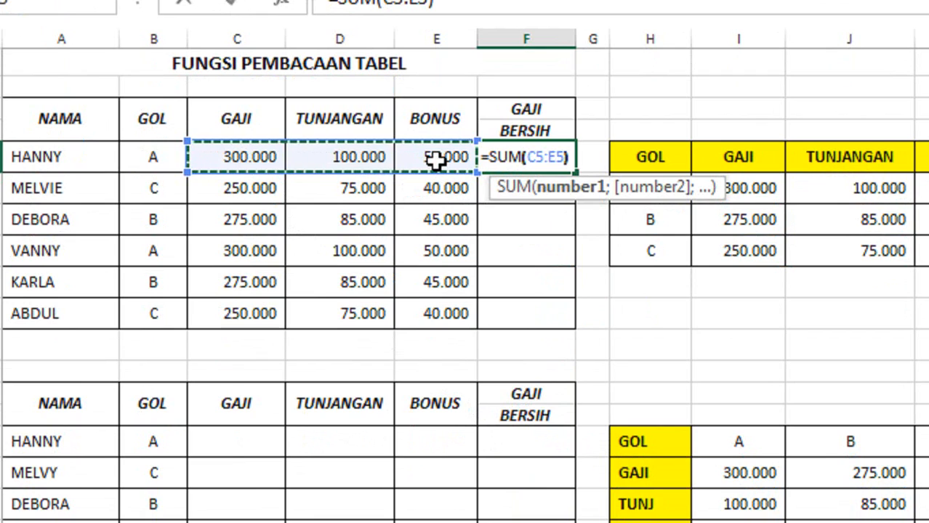
{"action": "type", "text": ")"}
{"action": "key", "text": "Return"}
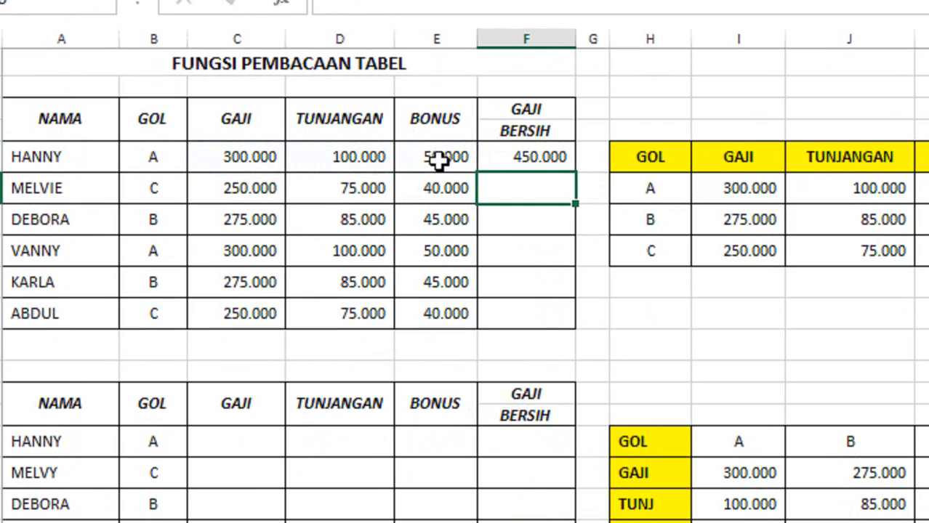
{"action": "left_click", "coordinate": [516, 157]}
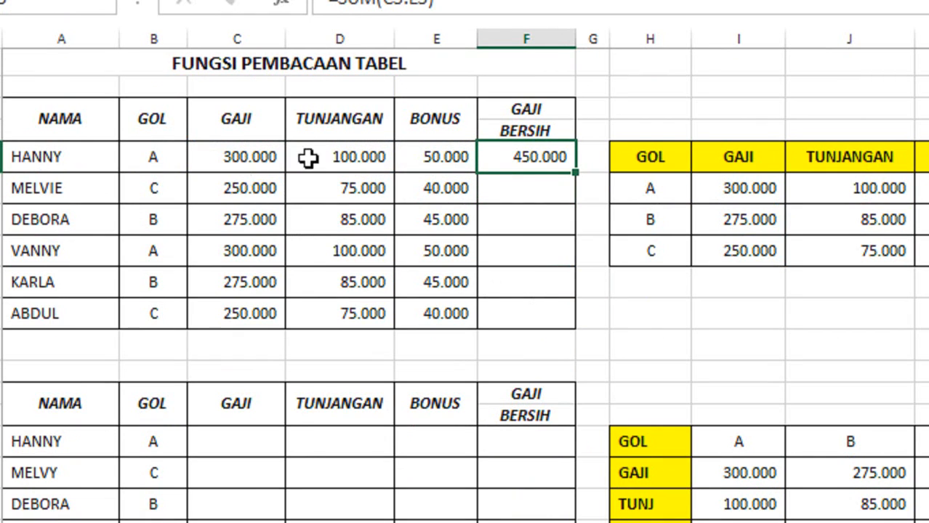
Fill the GAJI BERSIH sum formula from F5 down to F10.
{"action": "left_click", "coordinate": [343, 158]}
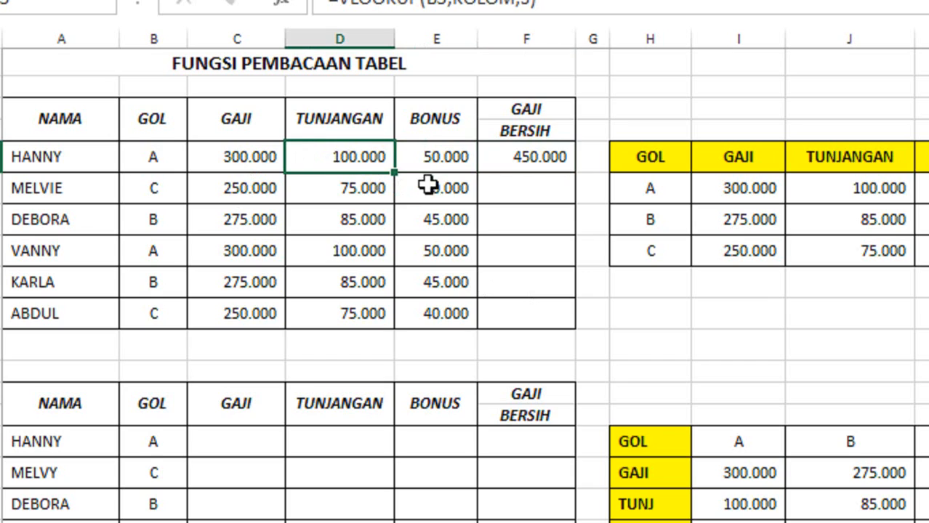
{"action": "left_click", "coordinate": [447, 155]}
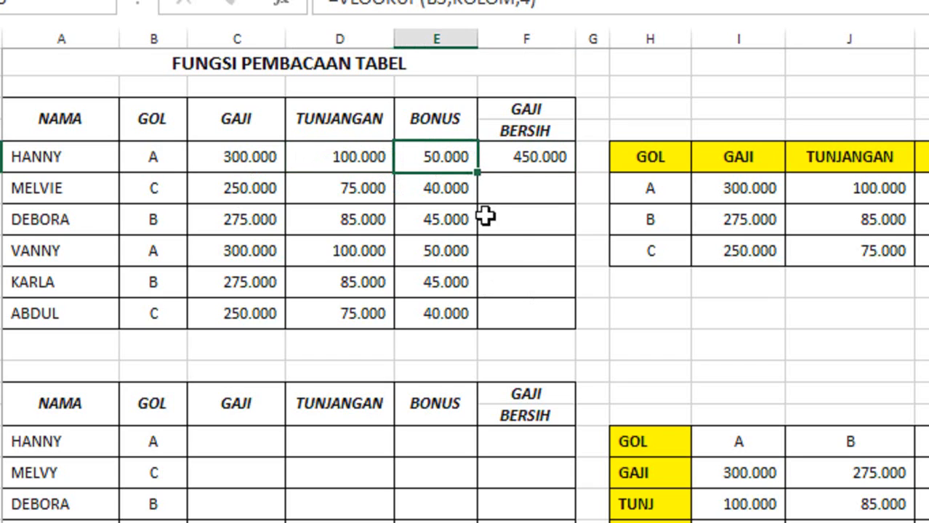
{"action": "left_click", "coordinate": [553, 157]}
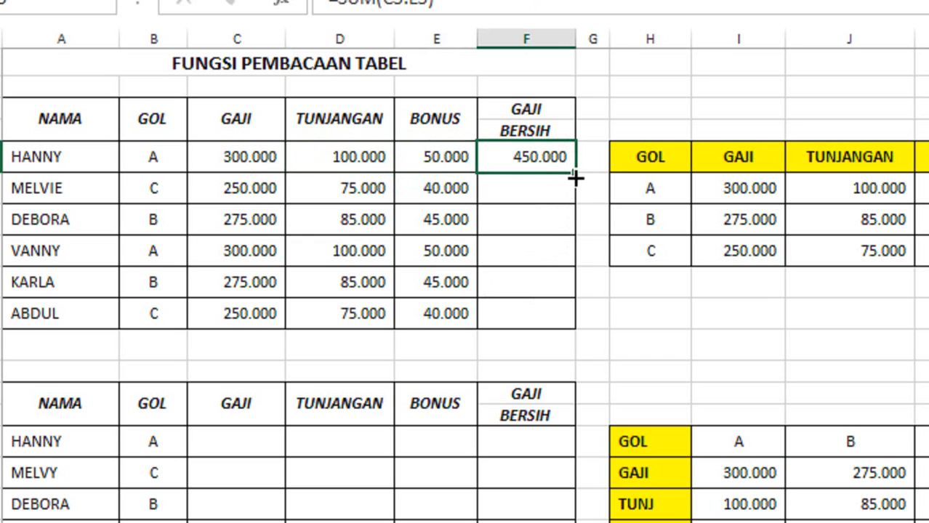
{"action": "left_click_drag", "start_coordinate": [575, 176], "coordinate": [576, 338]}
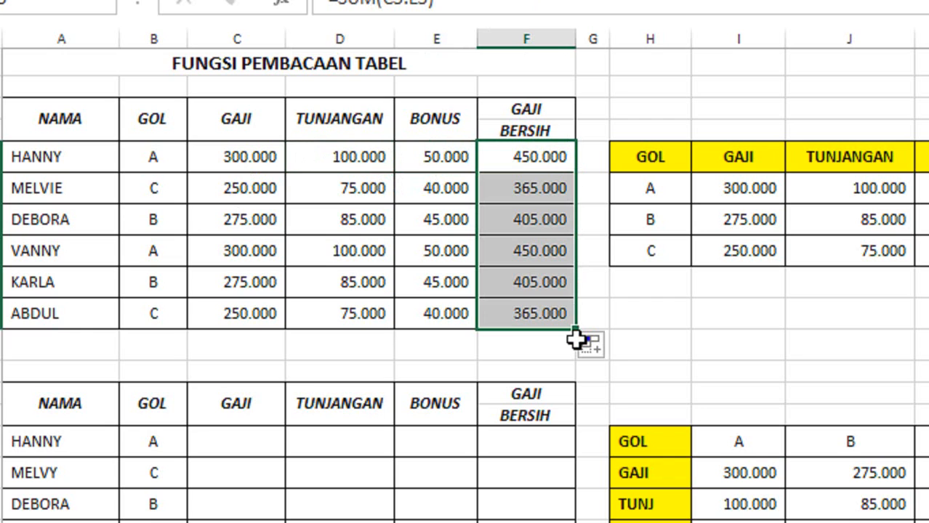
{"action": "left_click", "coordinate": [307, 248]}
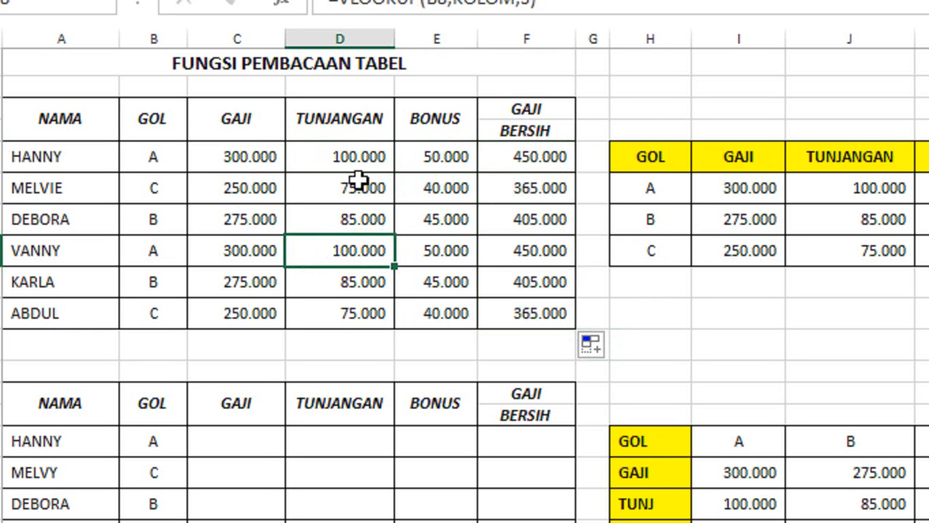
{"action": "left_click", "coordinate": [225, 164]}
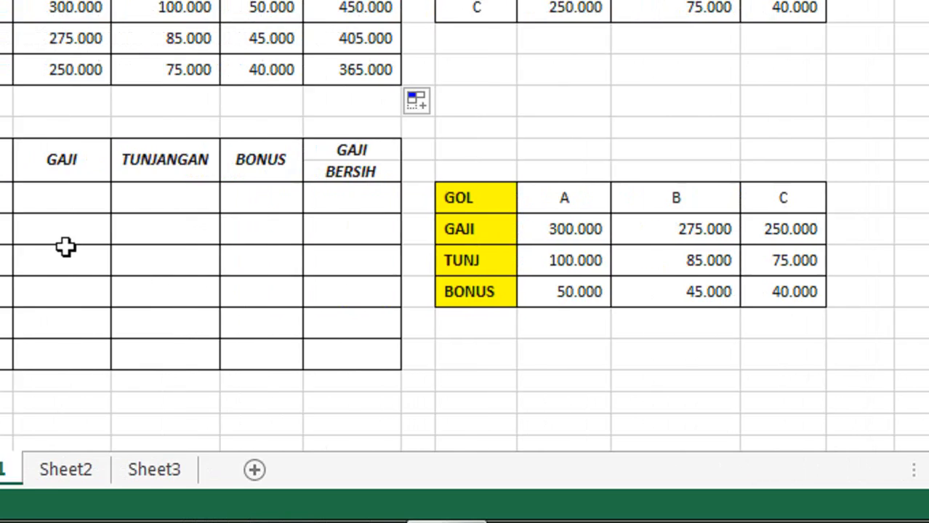
Enter =HLOOKUP(B15;BARIS;2) in C15 for the second table's GAJI and fill it down to C20.
{"action": "left_click", "coordinate": [252, 203]}
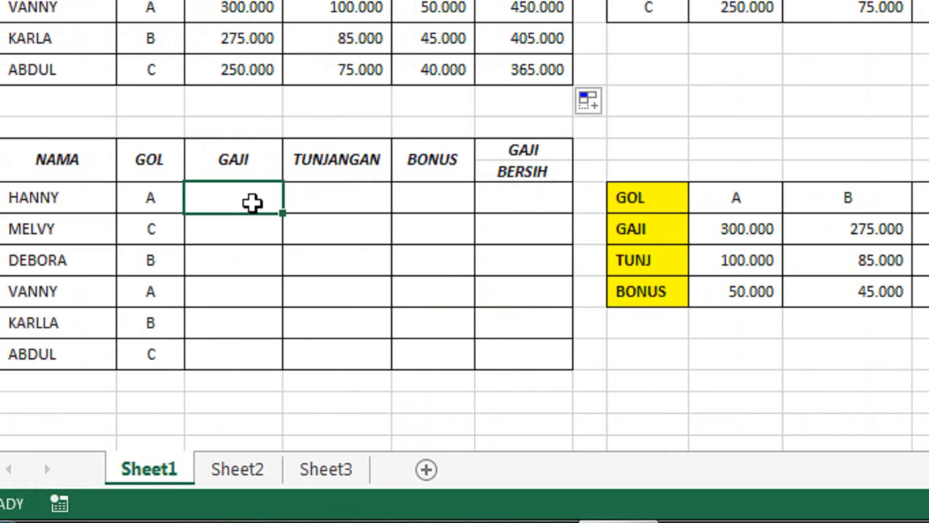
{"action": "type", "text": "="}
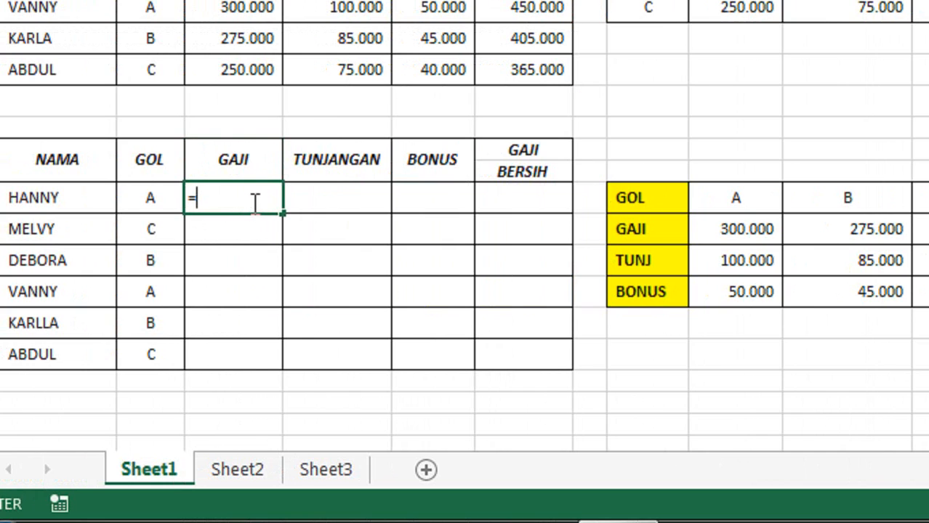
{"action": "type", "text": "HLOOKUP("}
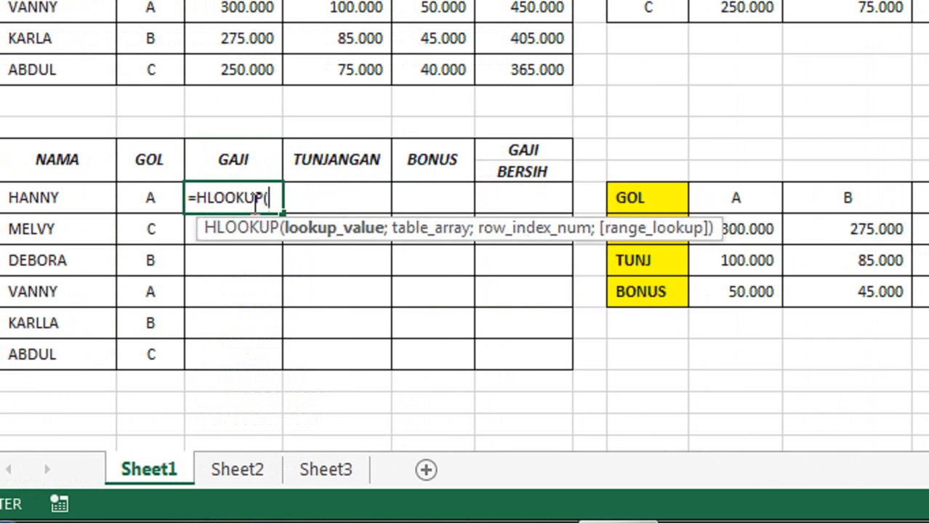
{"action": "left_click", "coordinate": [155, 202]}
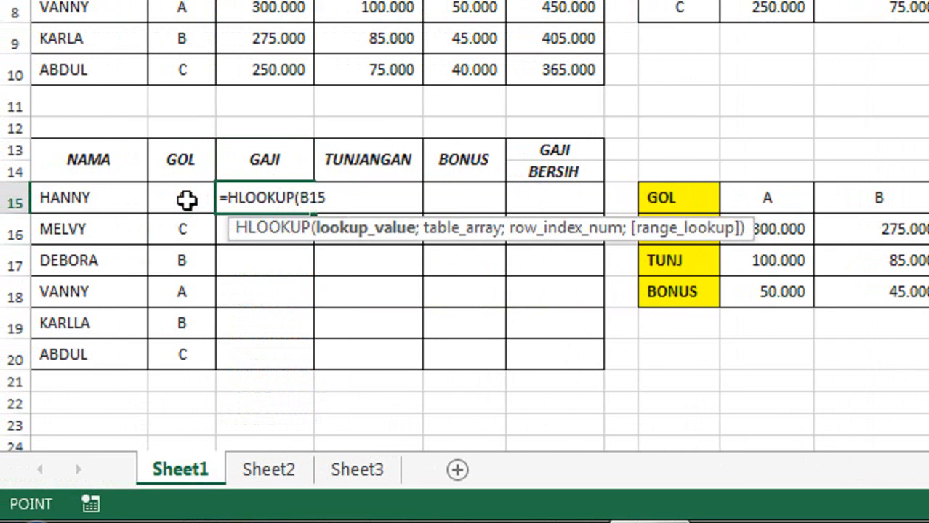
{"action": "type", "text": ";"}
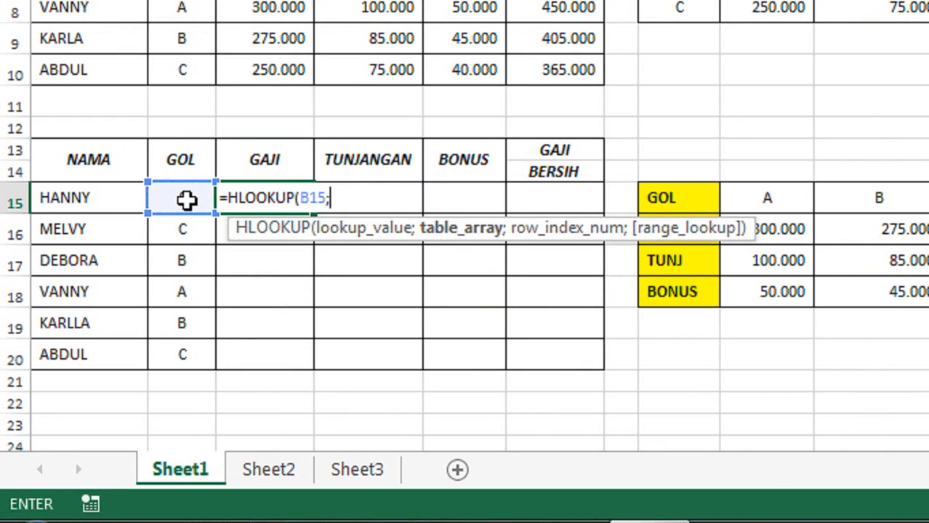
{"action": "type", "text": "BARIS"}
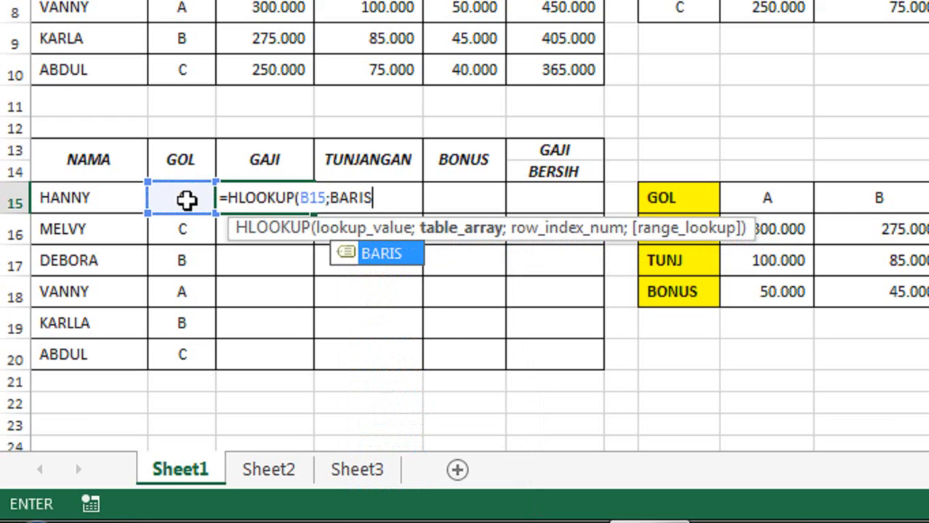
{"action": "type", "text": ";"}
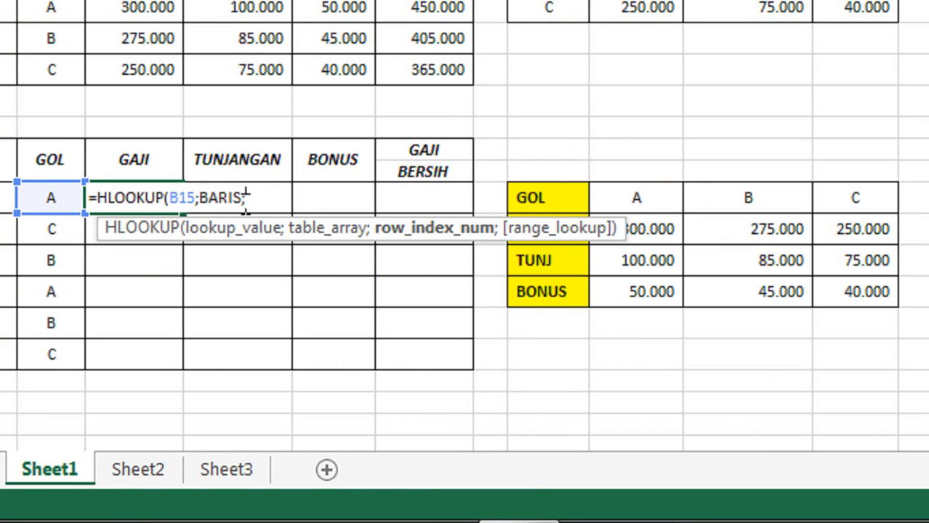
{"action": "type", "text": "2"}
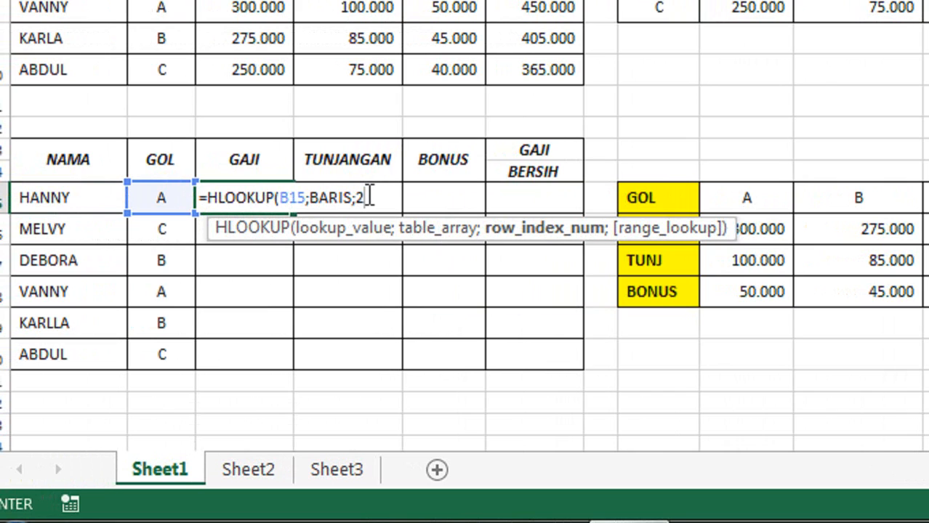
{"action": "type", "text": ")"}
{"action": "key", "text": "Return"}
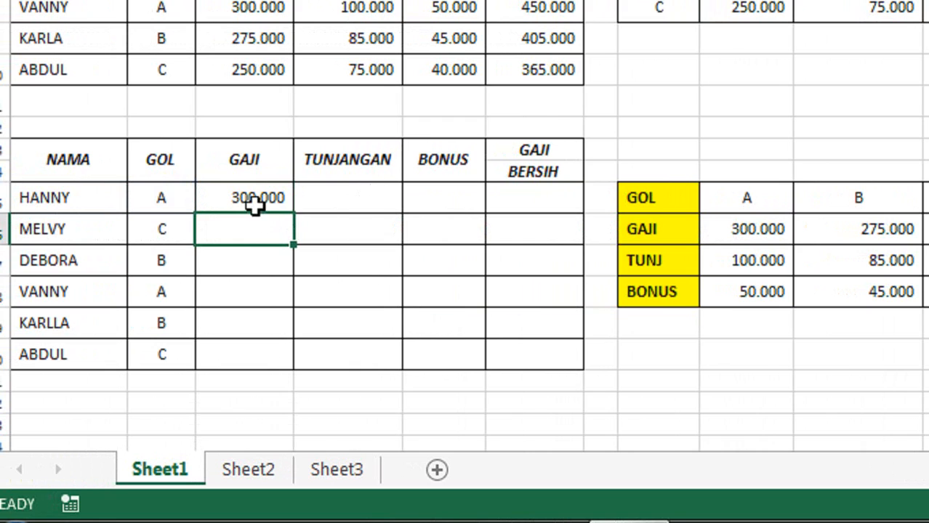
{"action": "left_click", "coordinate": [254, 202]}
{"action": "left_click_drag", "start_coordinate": [289, 212], "coordinate": [286, 369]}
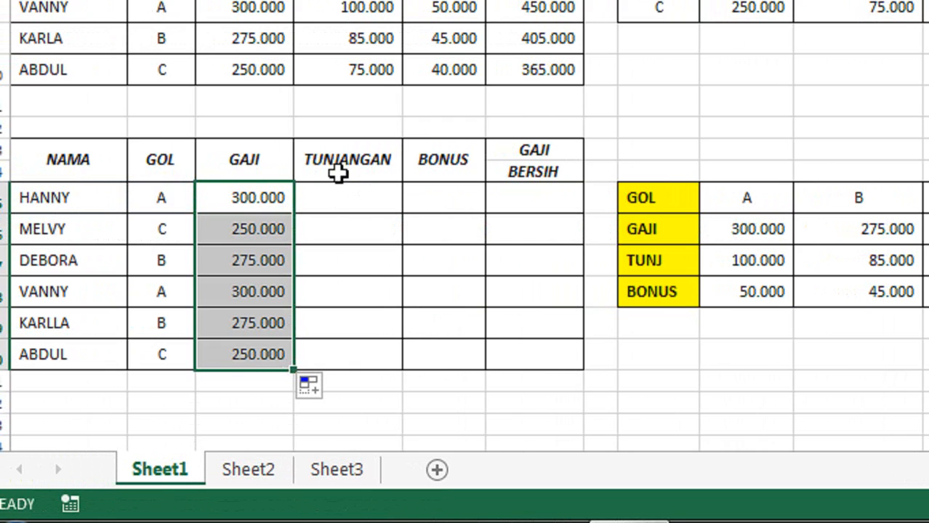
Enter =HLOOKUP(B15;BARIS;3) in D15 for the second table's TUNJANGAN.
{"action": "left_click", "coordinate": [342, 197]}
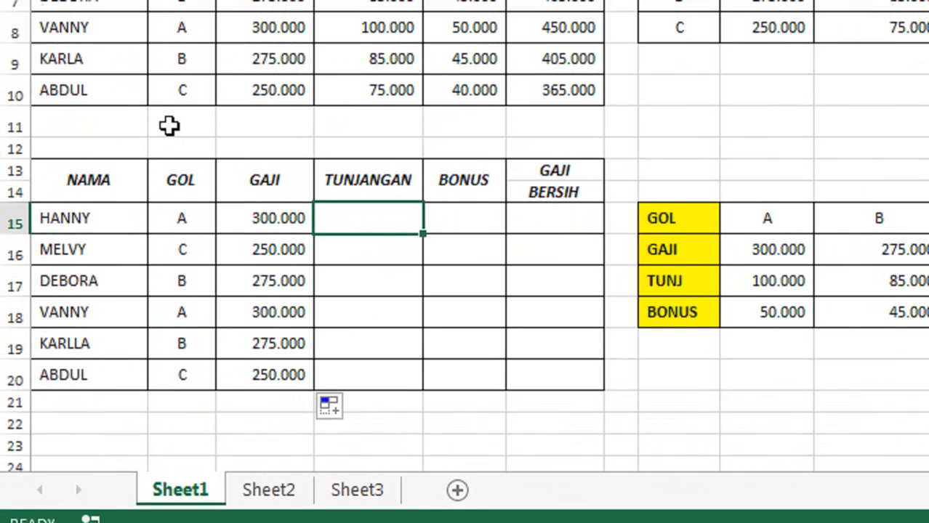
{"action": "type", "text": "="}
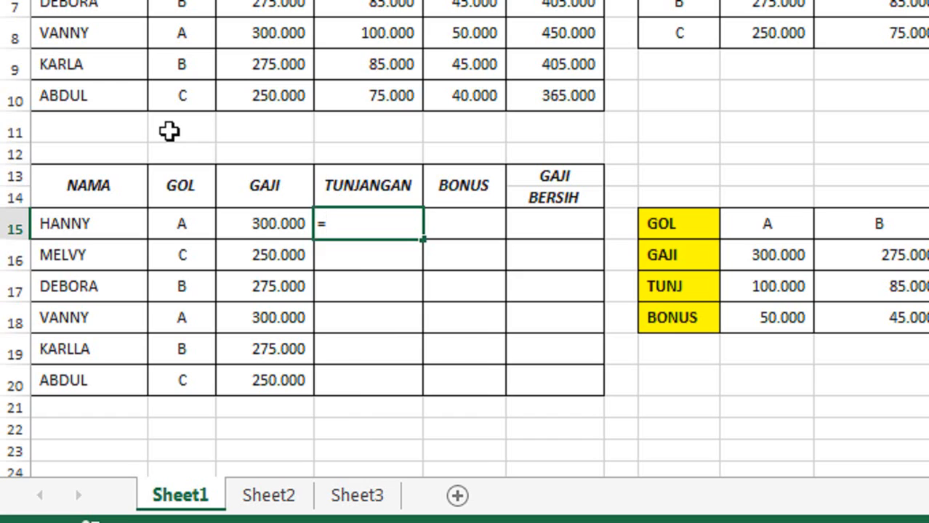
{"action": "type", "text": "HLOOKUP("}
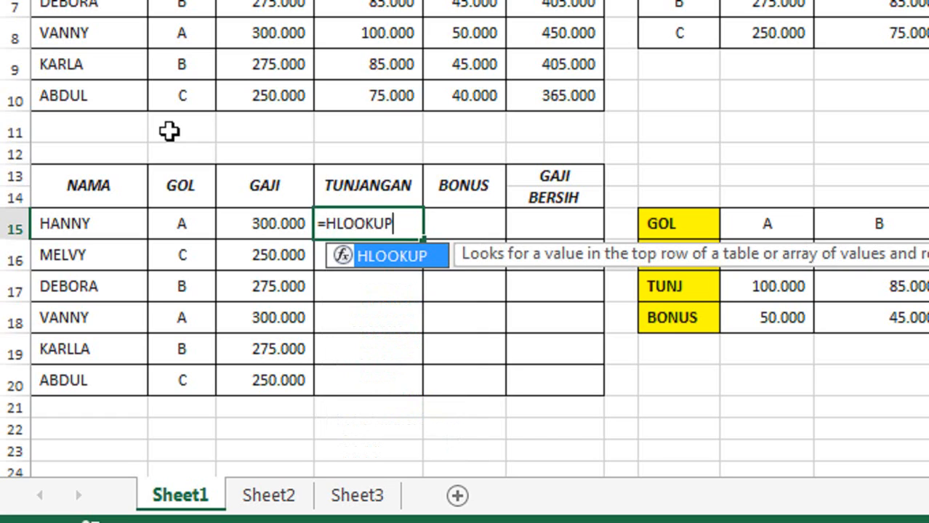
{"action": "left_click", "coordinate": [174, 224]}
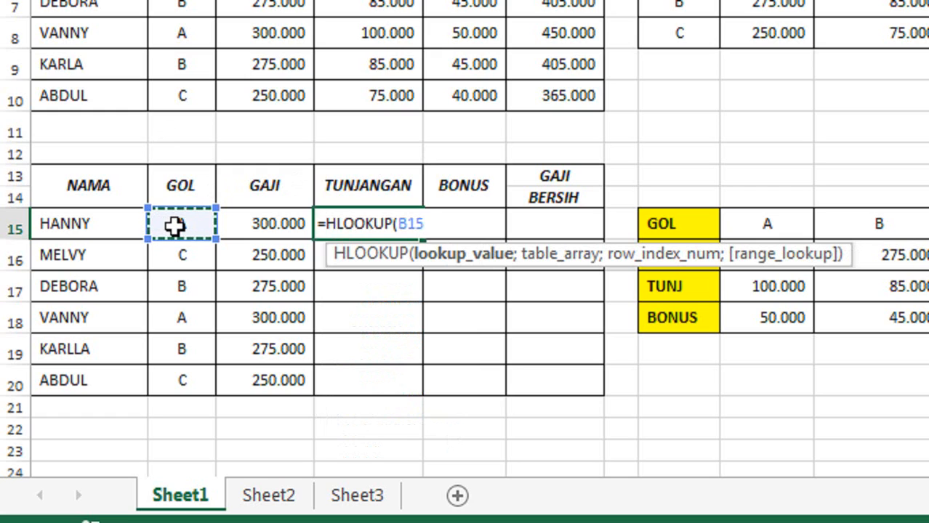
{"action": "type", "text": ";"}
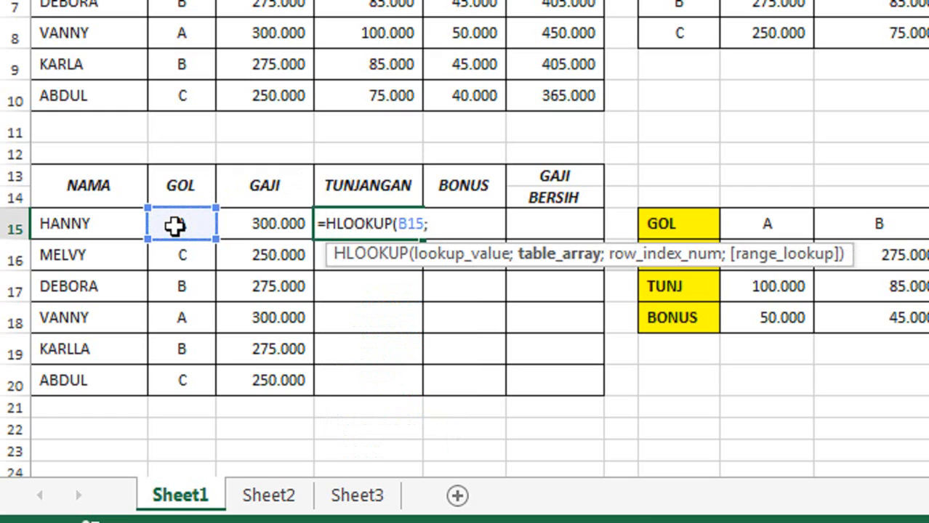
{"action": "type", "text": "BARIS;"}
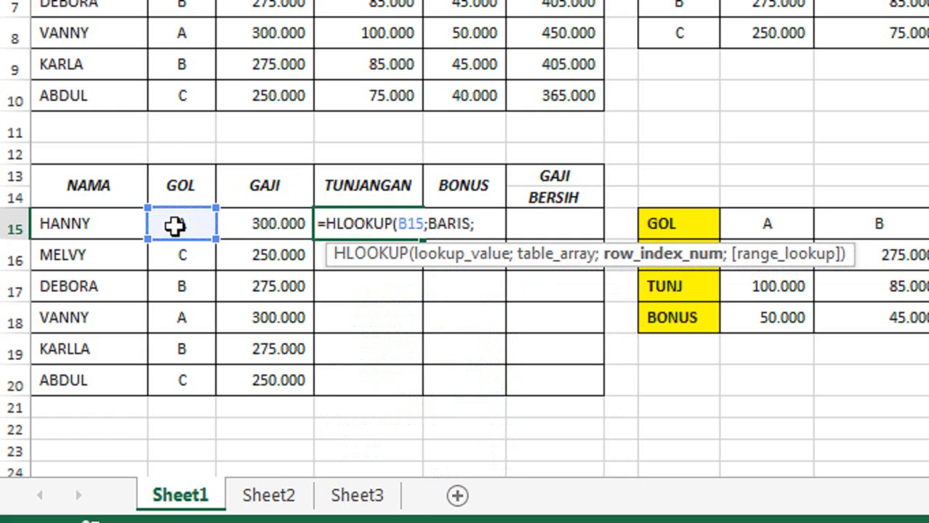
{"action": "type", "text": "3)"}
{"action": "key", "text": "Return"}
Enter =HLOOKUP(B15;BARIS;4) in E15 for the second table's BONUS.
{"action": "key", "text": "Right"}
{"action": "key", "text": "Up"}
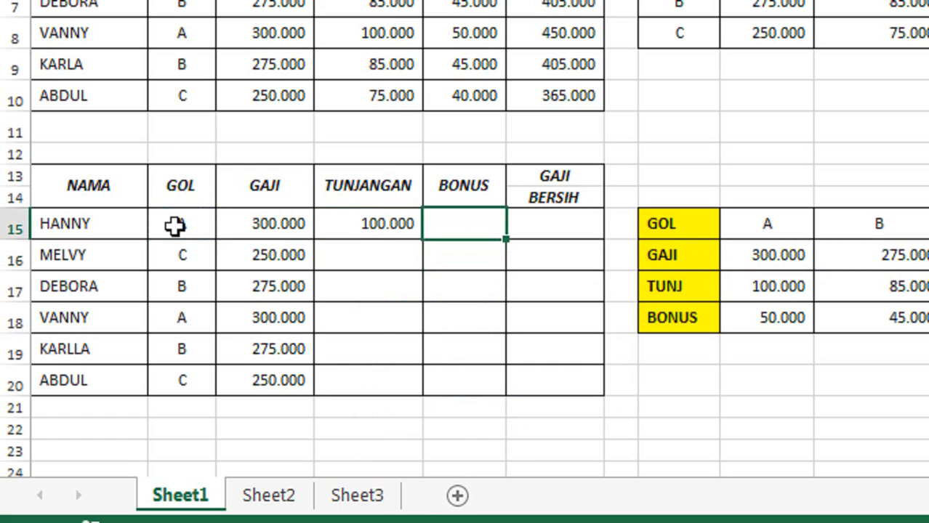
{"action": "type", "text": "=V"}
{"action": "key", "text": "BackSpace"}
{"action": "type", "text": "H"}
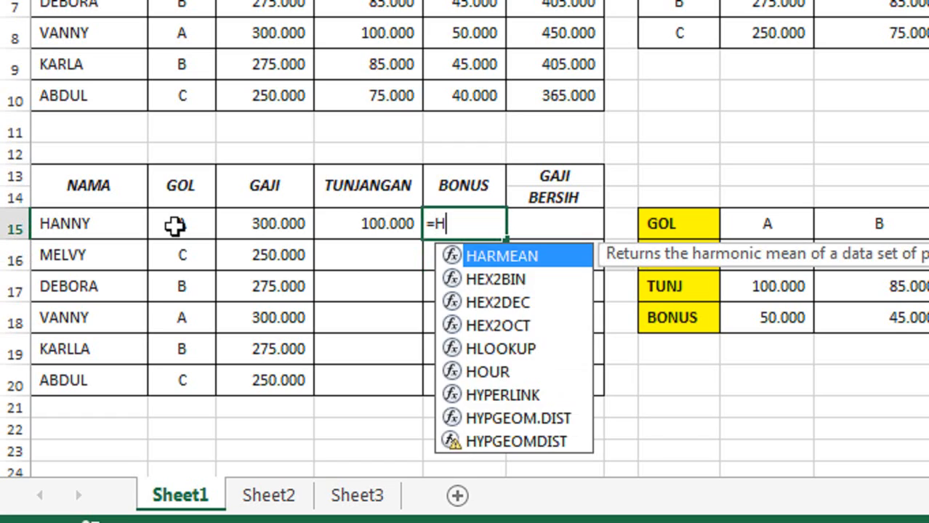
{"action": "type", "text": "LOOKUP("}
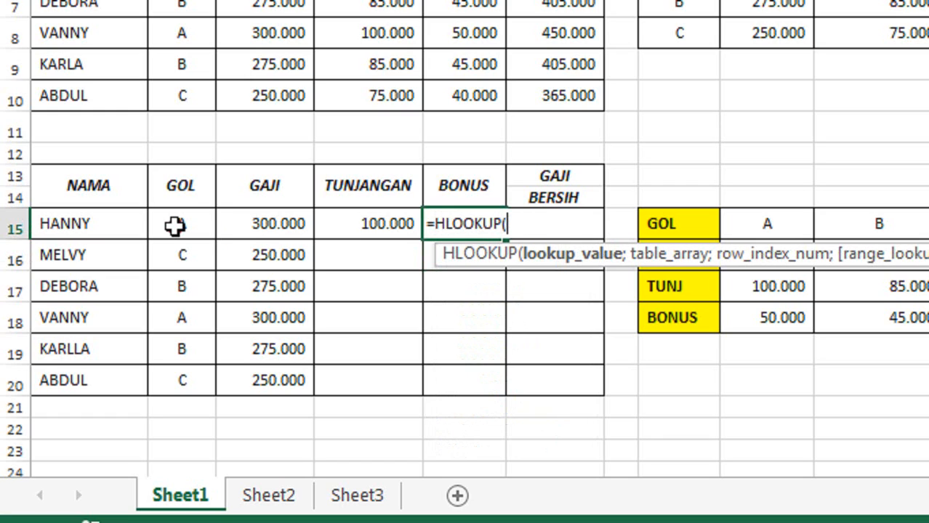
{"action": "left_click", "coordinate": [175, 226]}
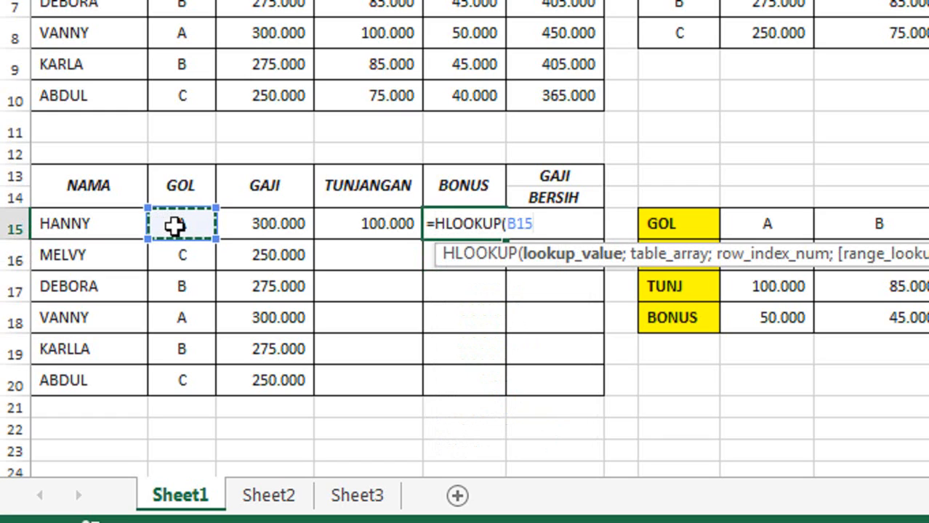
{"action": "type", "text": ";"}
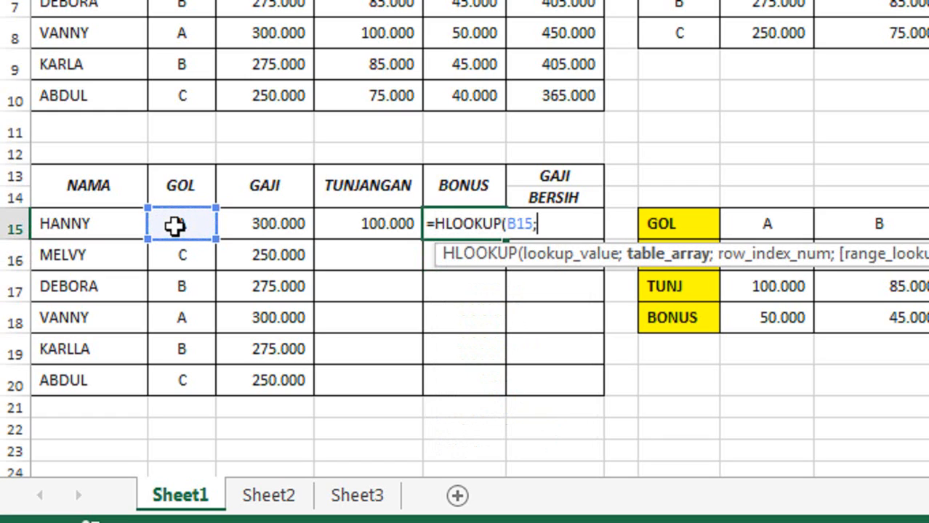
{"action": "type", "text": "BARIS;"}
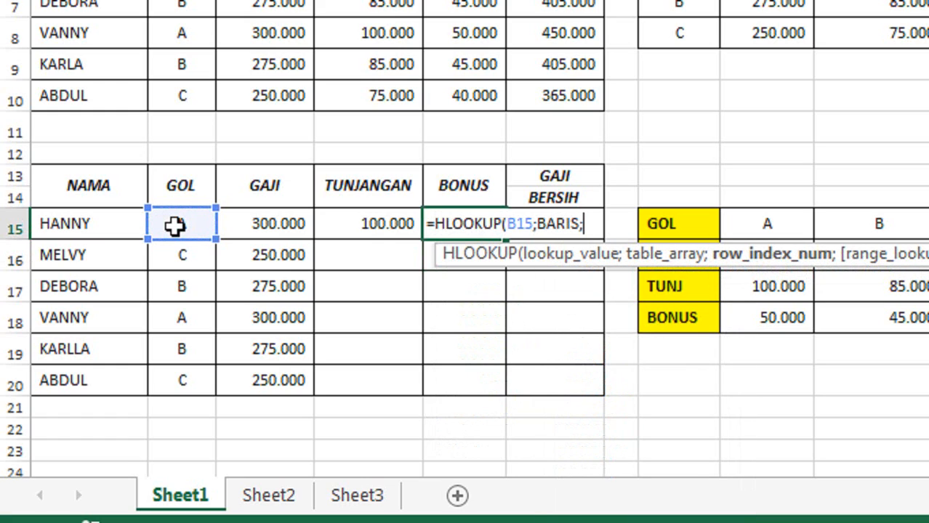
{"action": "type", "text": "4)"}
{"action": "key", "text": "Return"}
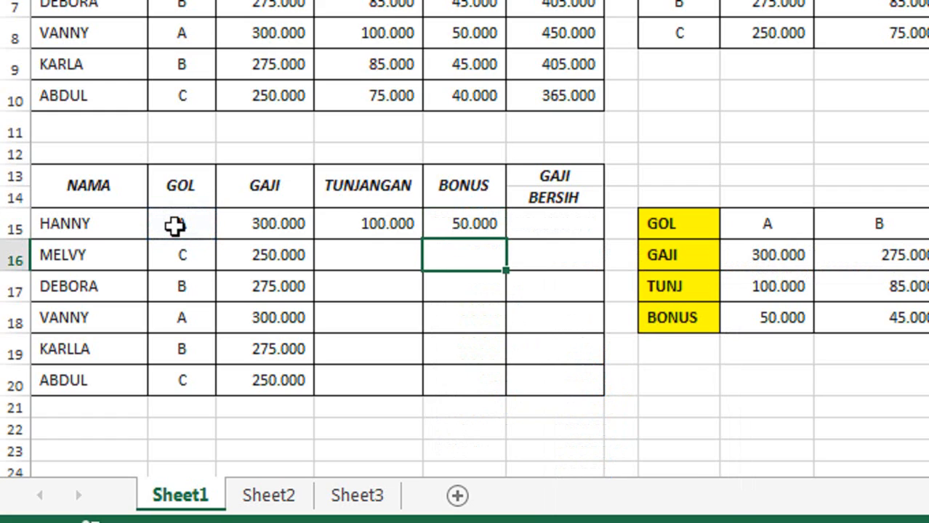
Fill the TUNJANGAN formula from D15 down to D20 and the BONUS formula from E15 down to E20.
{"action": "left_click", "coordinate": [382, 231]}
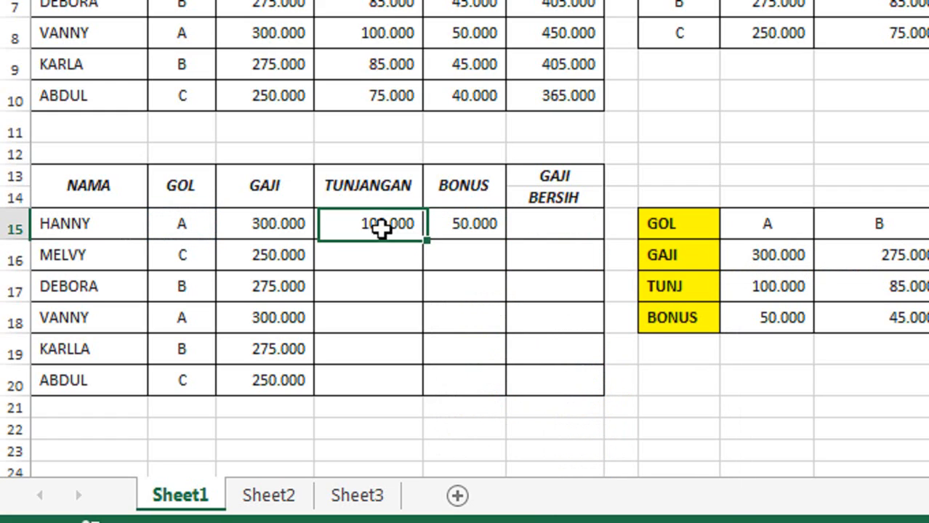
{"action": "double_click", "coordinate": [425, 239]}
{"action": "left_click", "coordinate": [500, 224]}
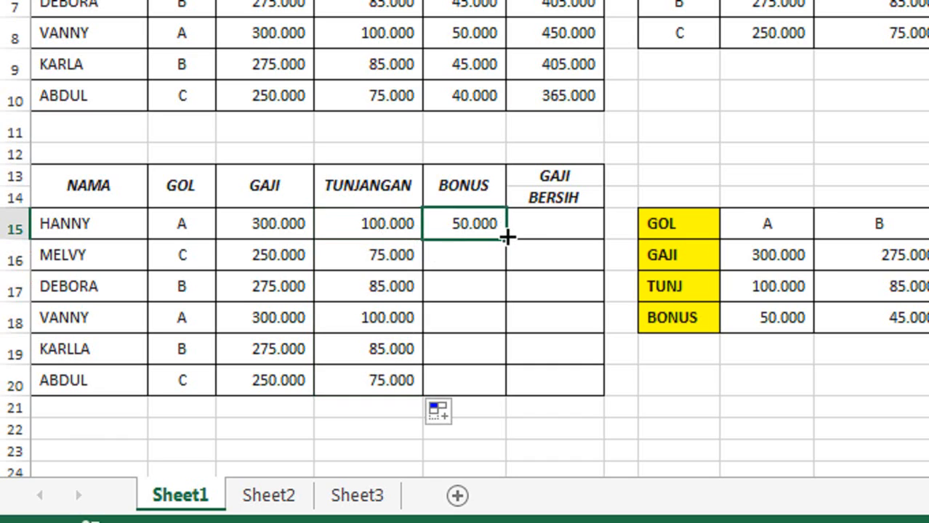
{"action": "double_click", "coordinate": [506, 238]}
Enter =SUM(C15:E15) in F15 for the second table's GAJI BERSIH and fill it down to F20.
{"action": "left_click", "coordinate": [528, 233]}
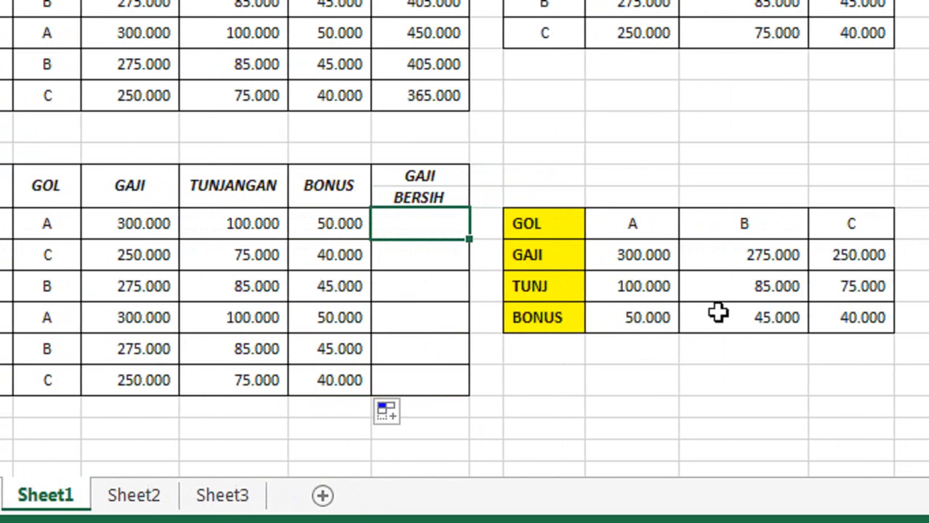
{"action": "type", "text": "=SUM("}
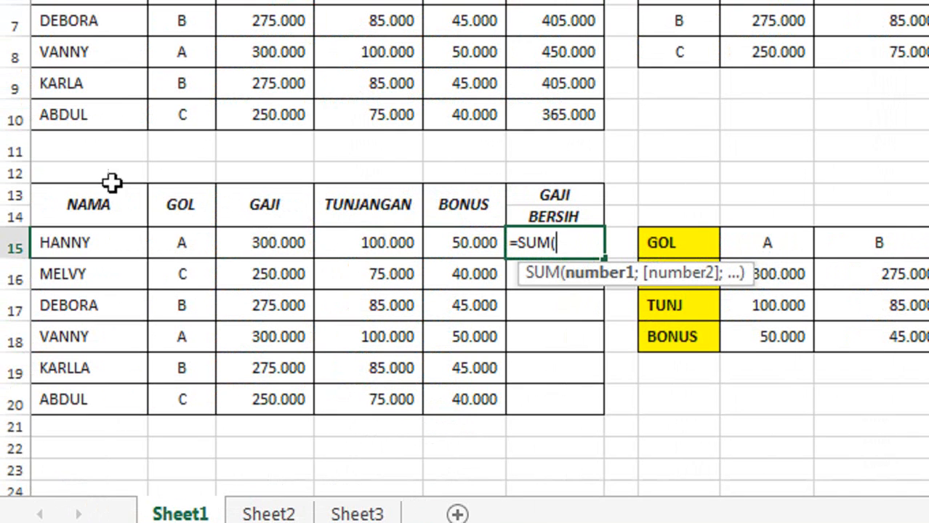
{"action": "left_click_drag", "start_coordinate": [114, 221], "coordinate": [308, 228]}
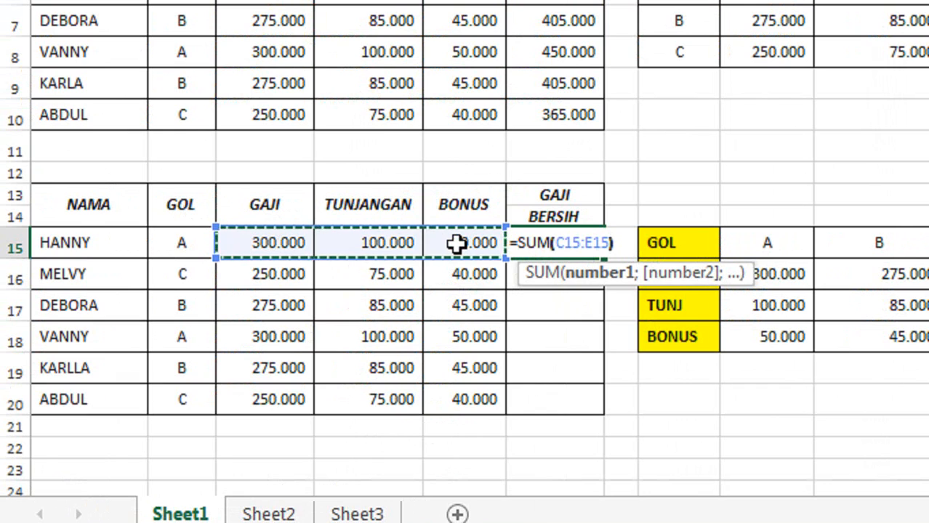
{"action": "key", "text": "Return"}
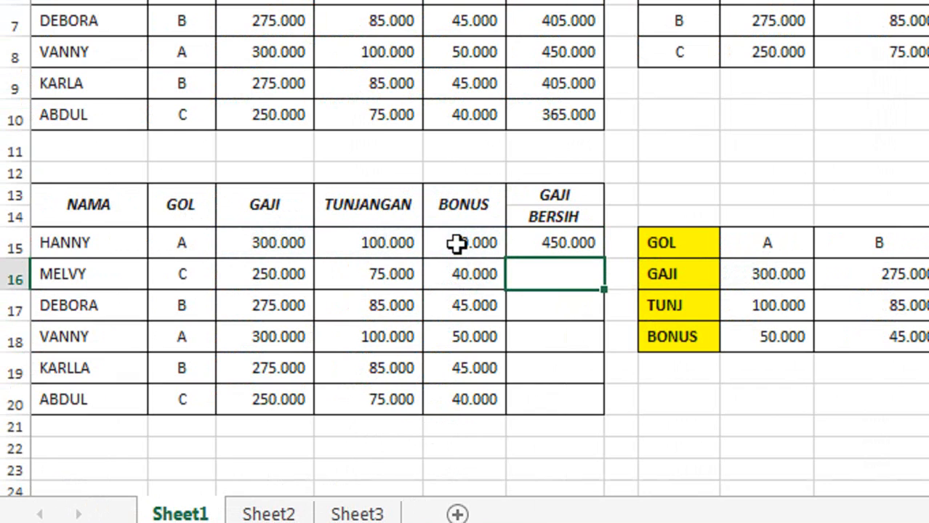
{"action": "left_click", "coordinate": [549, 245]}
{"action": "double_click", "coordinate": [604, 258]}
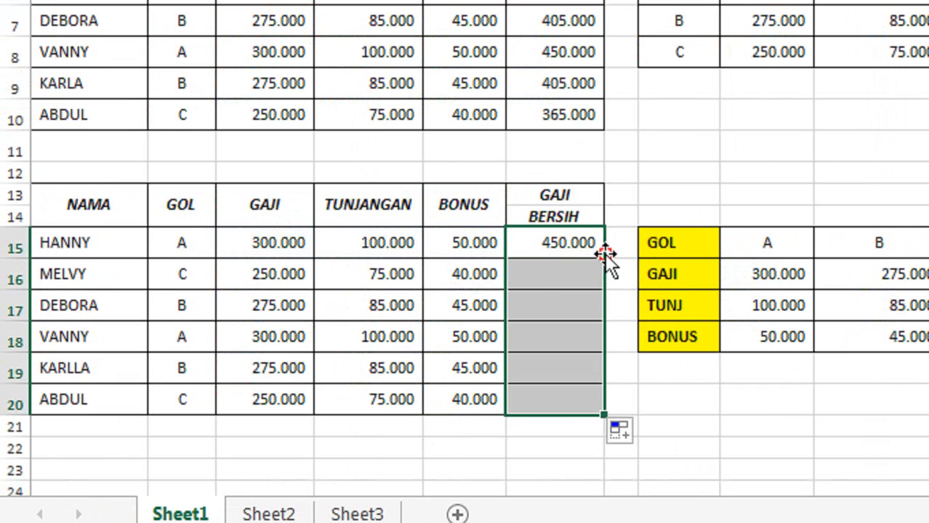
{"action": "left_click", "coordinate": [682, 161]}
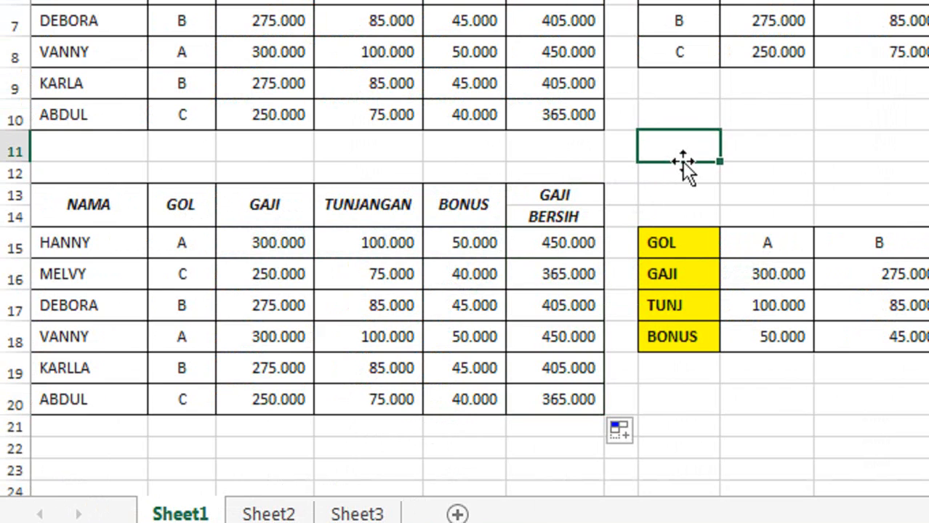